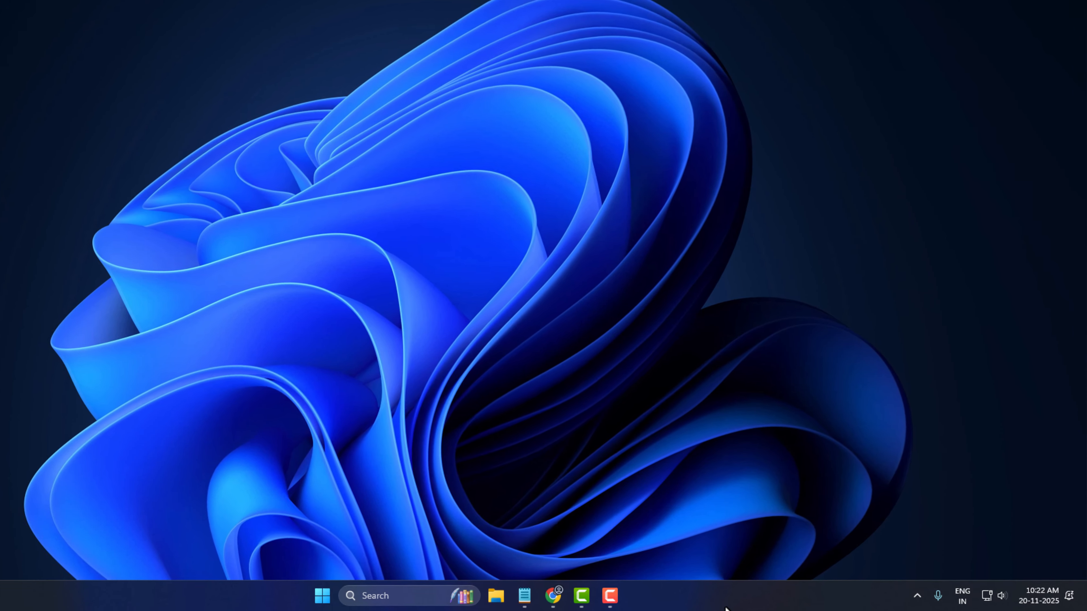
# Open Task Manager and check the CPU performance details for the virtualization status.
pyautogui.rightClick(791, 598)
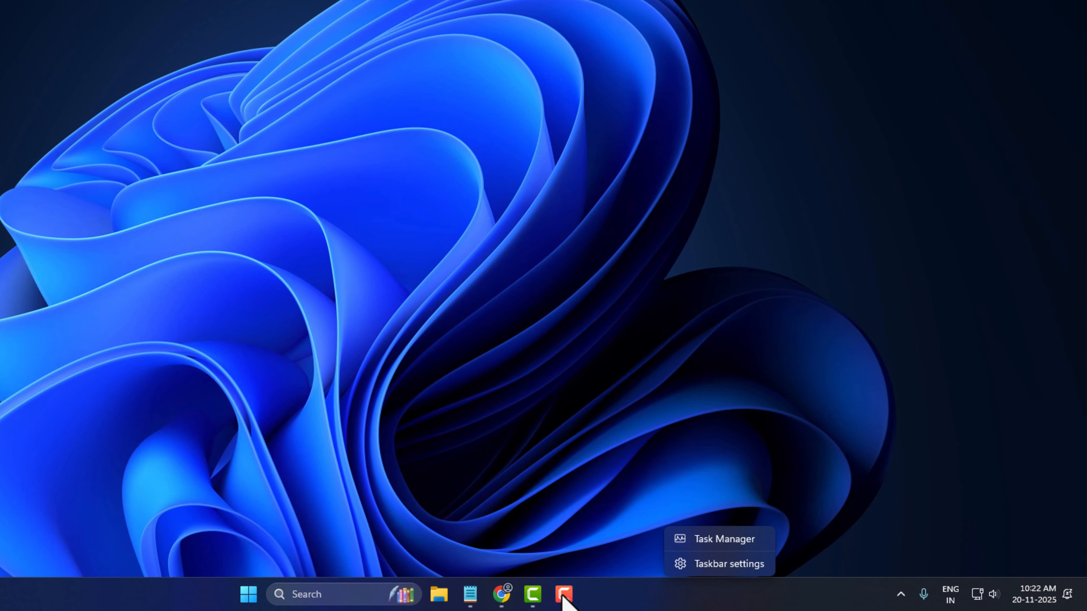
pyautogui.click(716, 545)
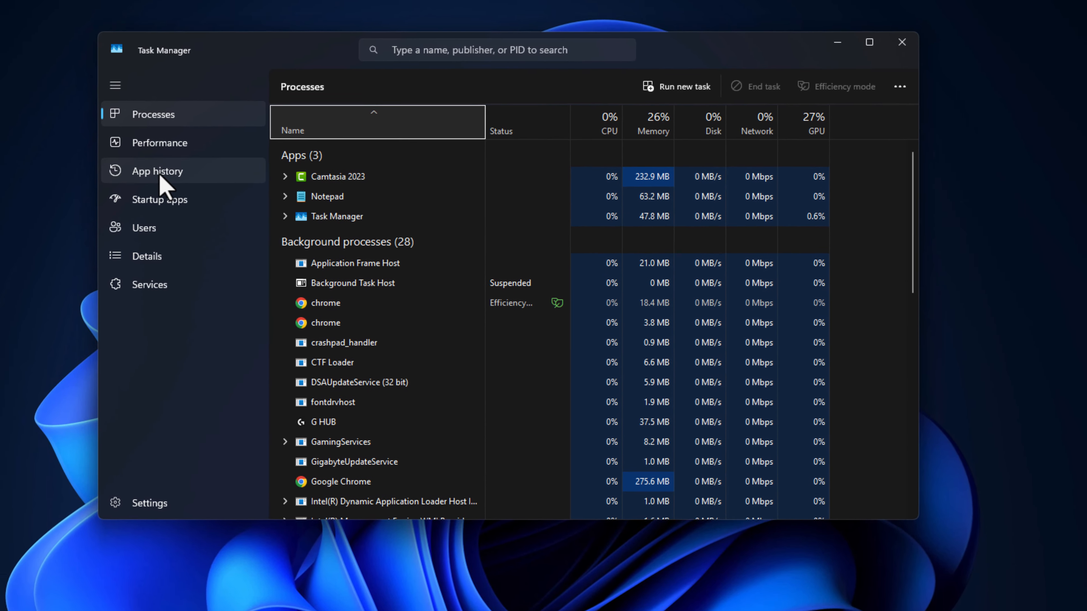
pyautogui.click(154, 146)
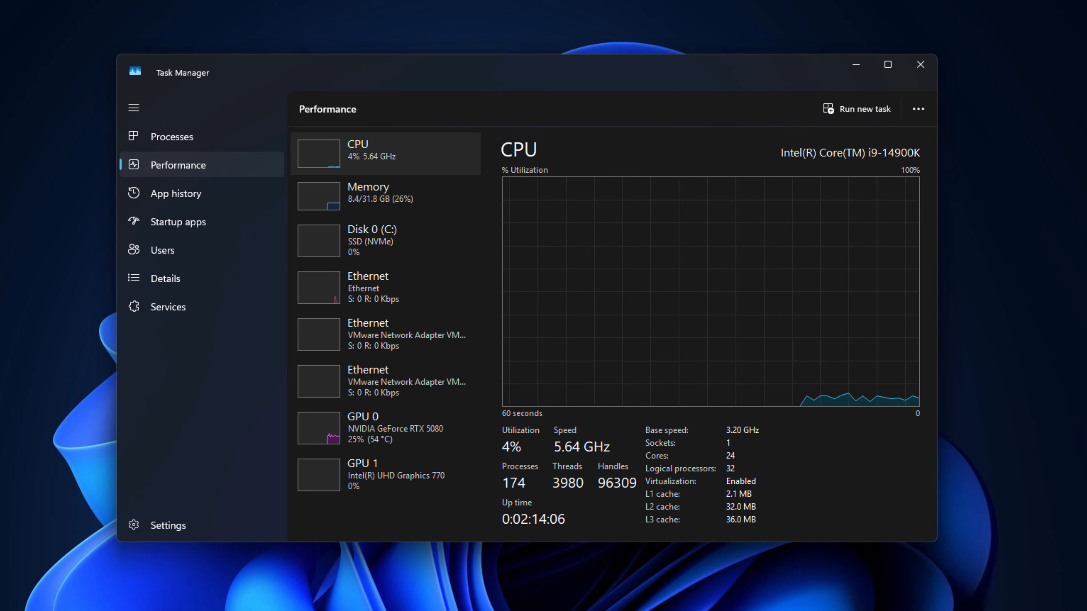
# Review the line about enabling virtualization in the Notepad file for youtube.txt, minimize the note and close Task Manager.
pyautogui.click(686, 609)
pyautogui.tripleClick(535, 308)
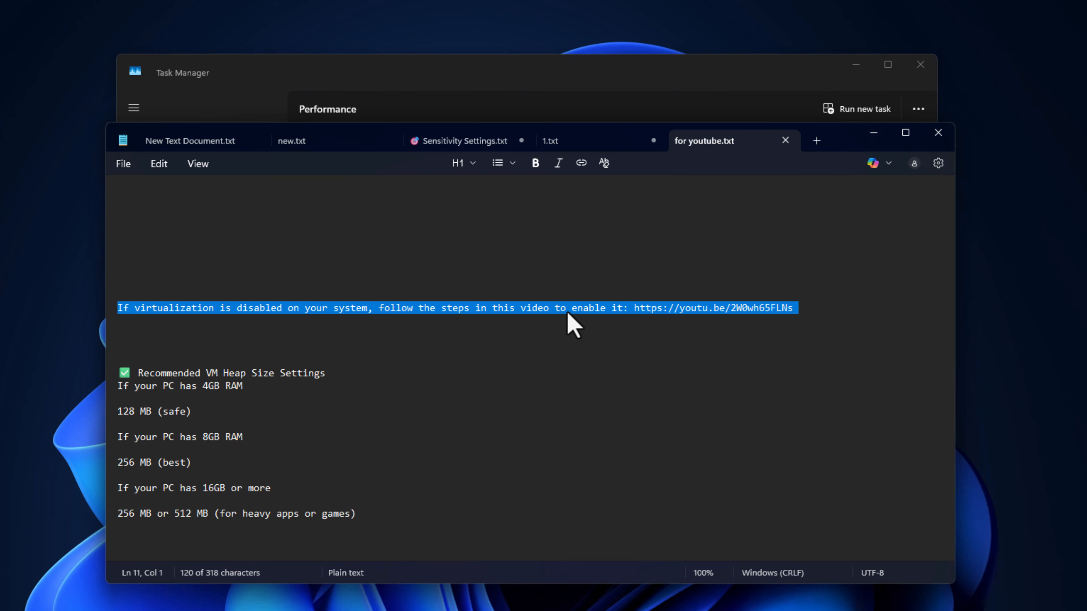
pyautogui.click(635, 309)
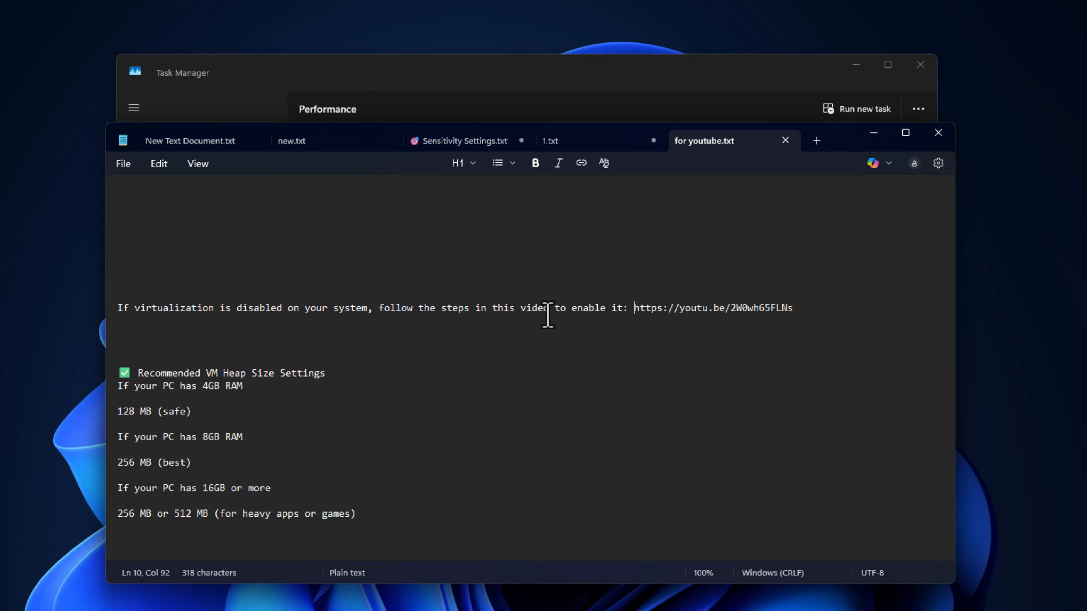
pyautogui.click(874, 135)
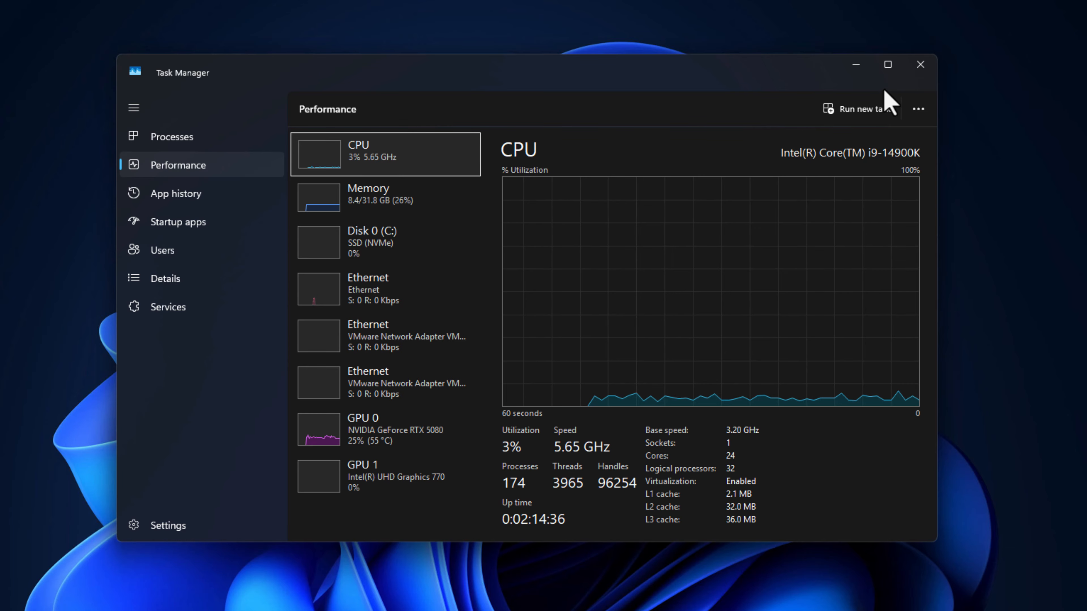
pyautogui.click(919, 64)
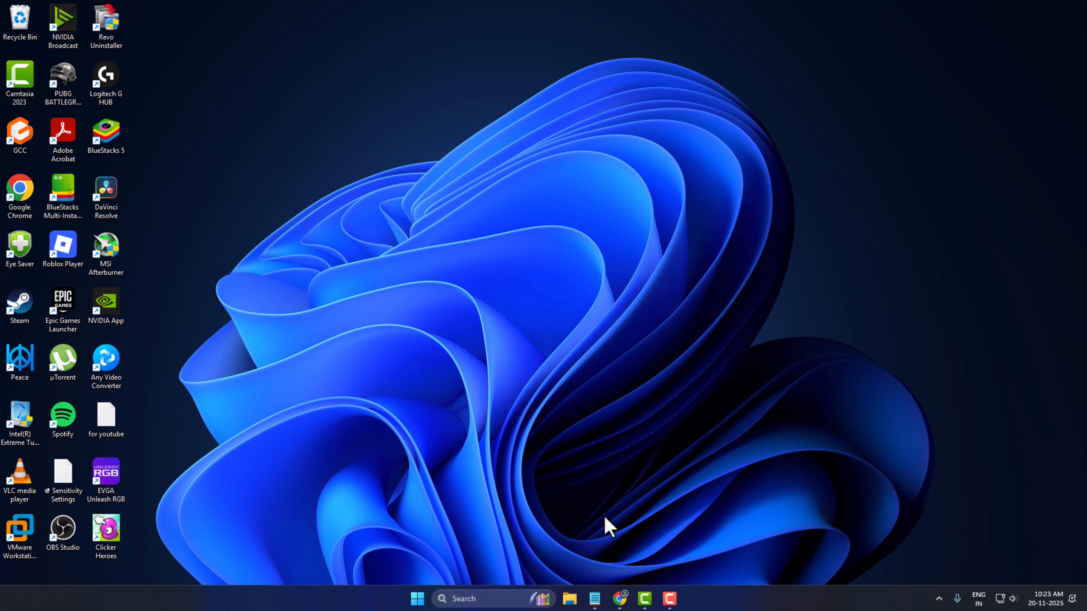
# Switch to Chrome, search for "android studio" and open the official Android Studio download page.
pyautogui.click(619, 598)
pyautogui.click(398, 43)
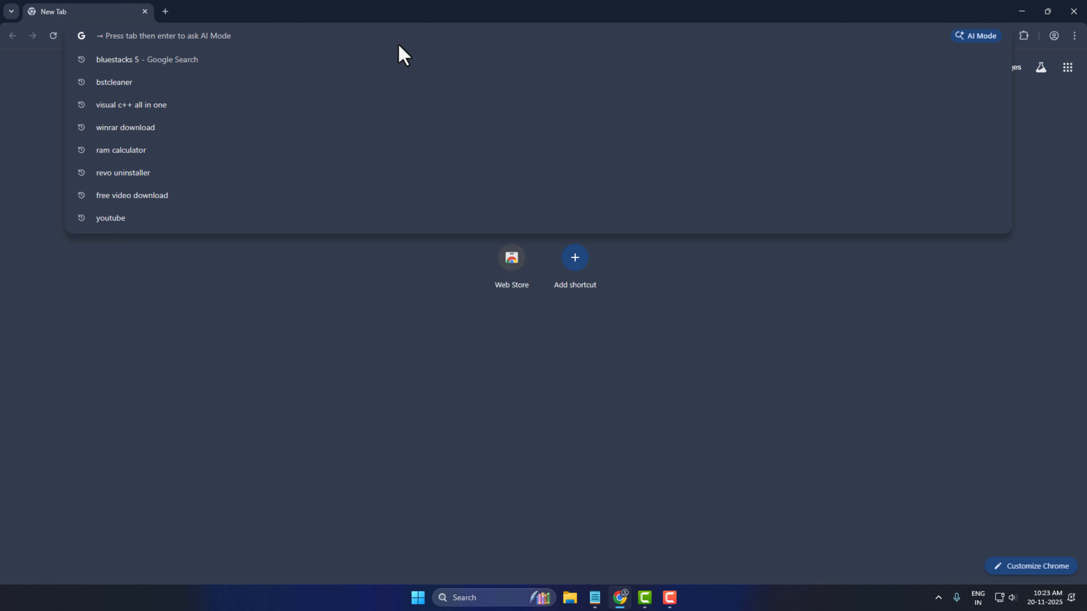
pyautogui.write('anro')
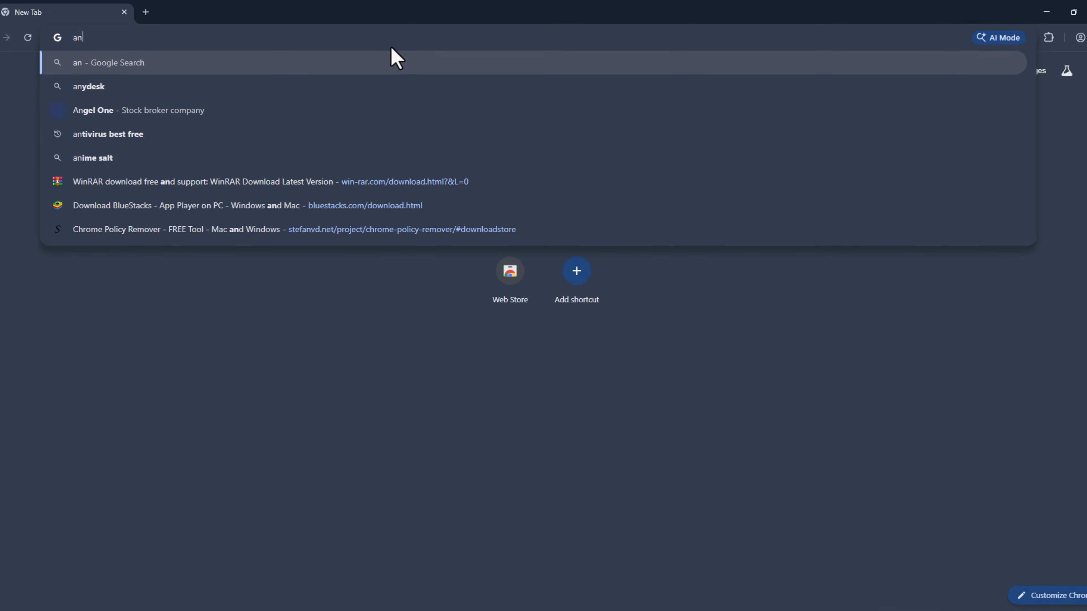
pyautogui.press('Down')
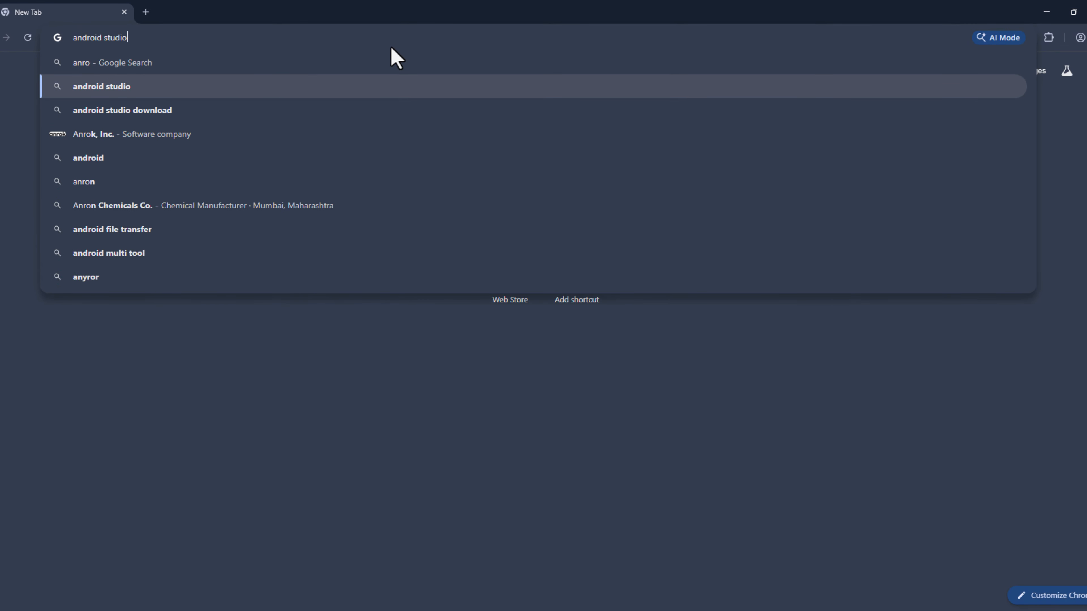
pyautogui.press('Return')
pyautogui.click(250, 187)
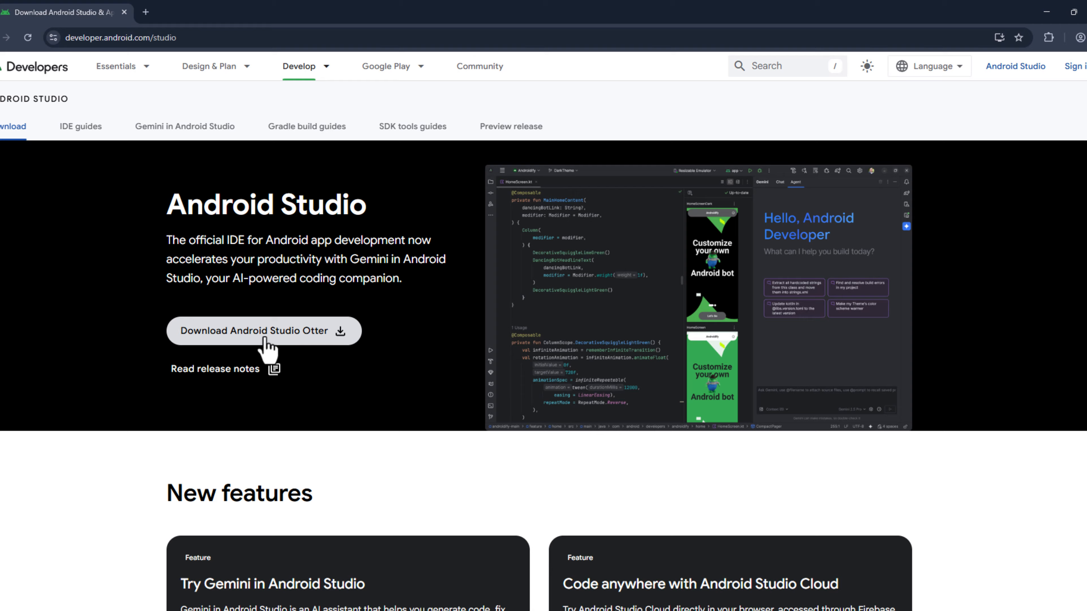
# Agree to the terms and conditions and download Android Studio Otter 2025.2.1 Patch 1 for Windows.
pyautogui.click(330, 339)
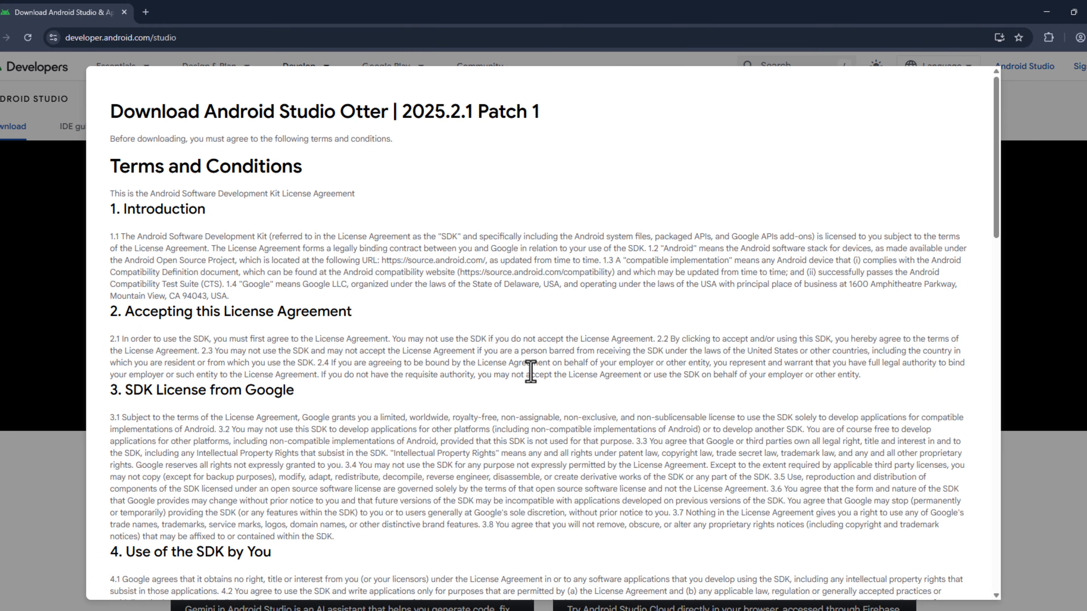
pyautogui.moveTo(997, 233); pyautogui.dragTo(976, 604)
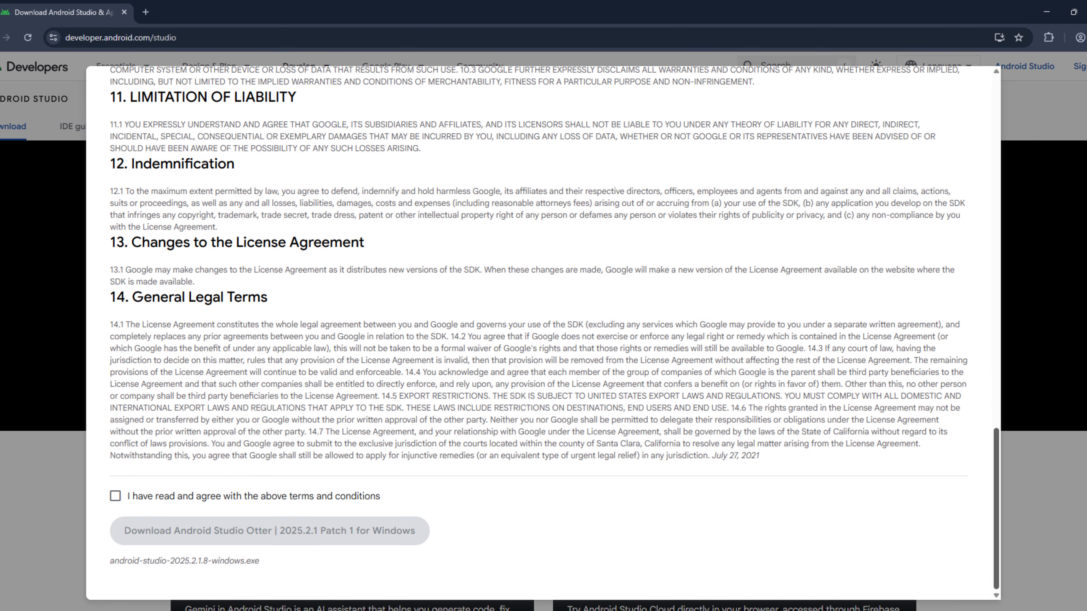
pyautogui.click(140, 498)
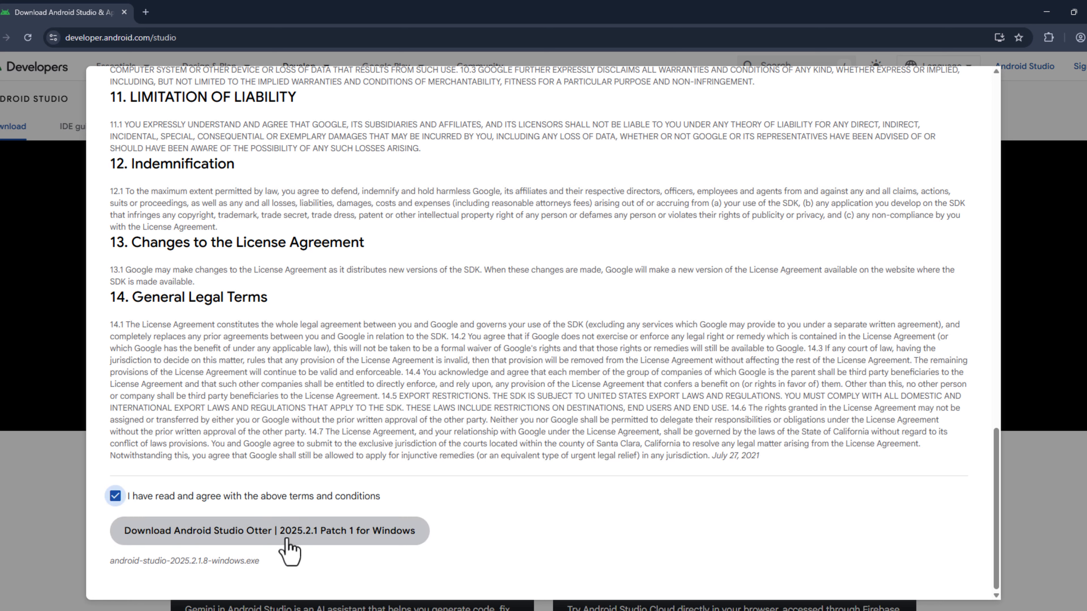
pyautogui.click(306, 535)
# Run the downloaded installer to install Android Studio in C:\Program Files\Android\Android Studio, with Start Android Studio enabled on completion.
pyautogui.click(1059, 37)
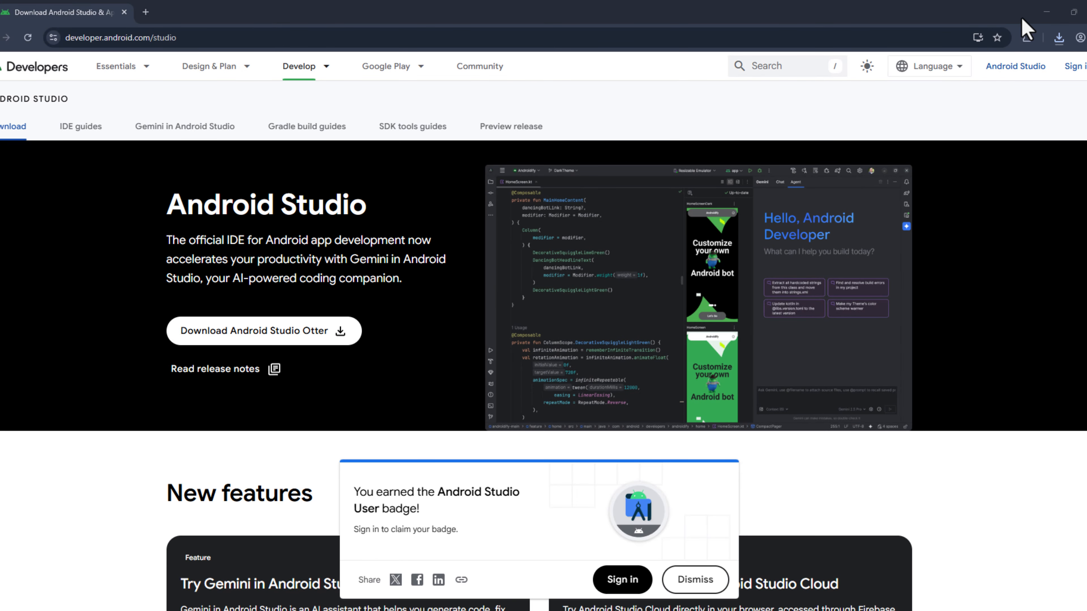
pyautogui.click(1046, 12)
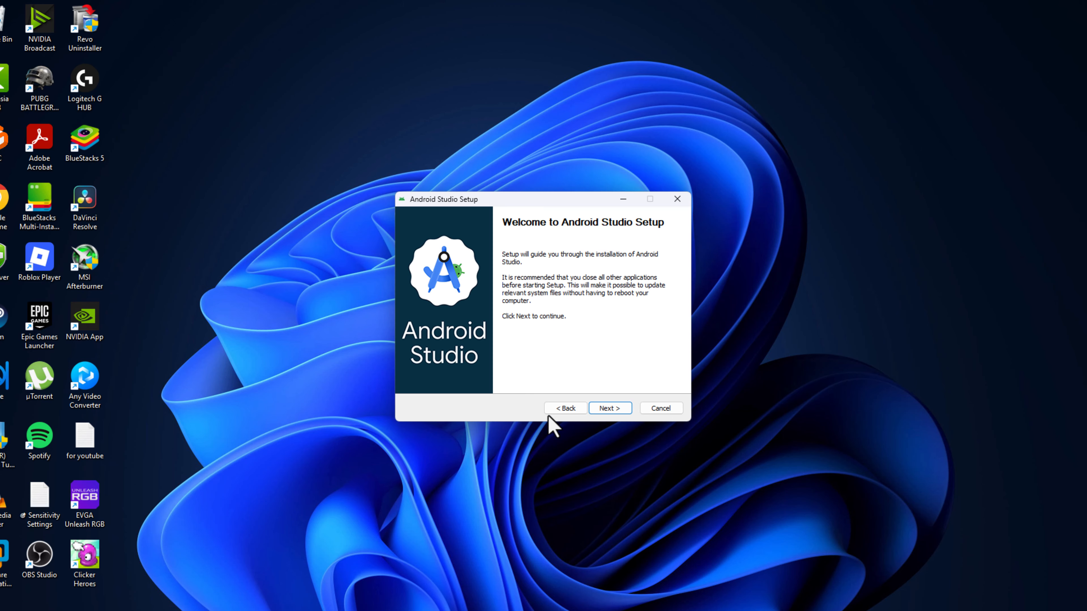
pyautogui.click(611, 409)
pyautogui.click(611, 409)
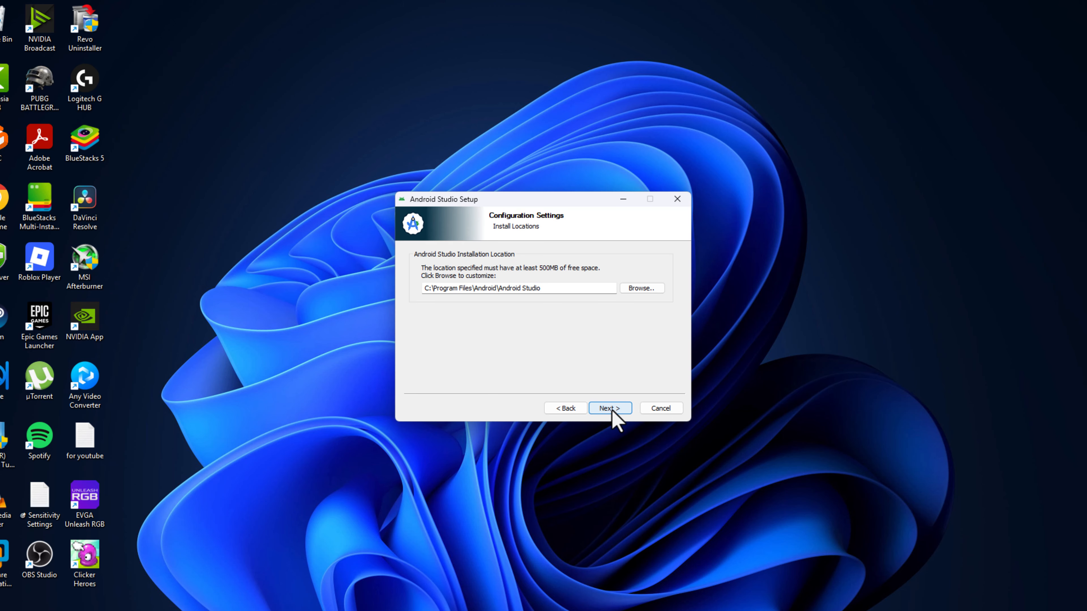
pyautogui.click(611, 409)
pyautogui.click(610, 408)
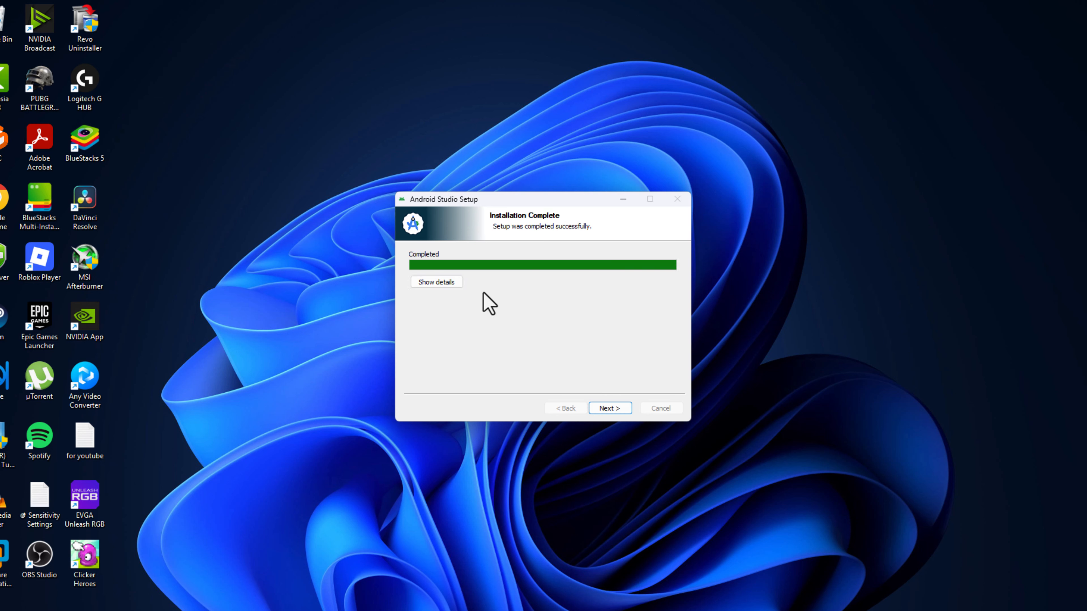
pyautogui.click(607, 410)
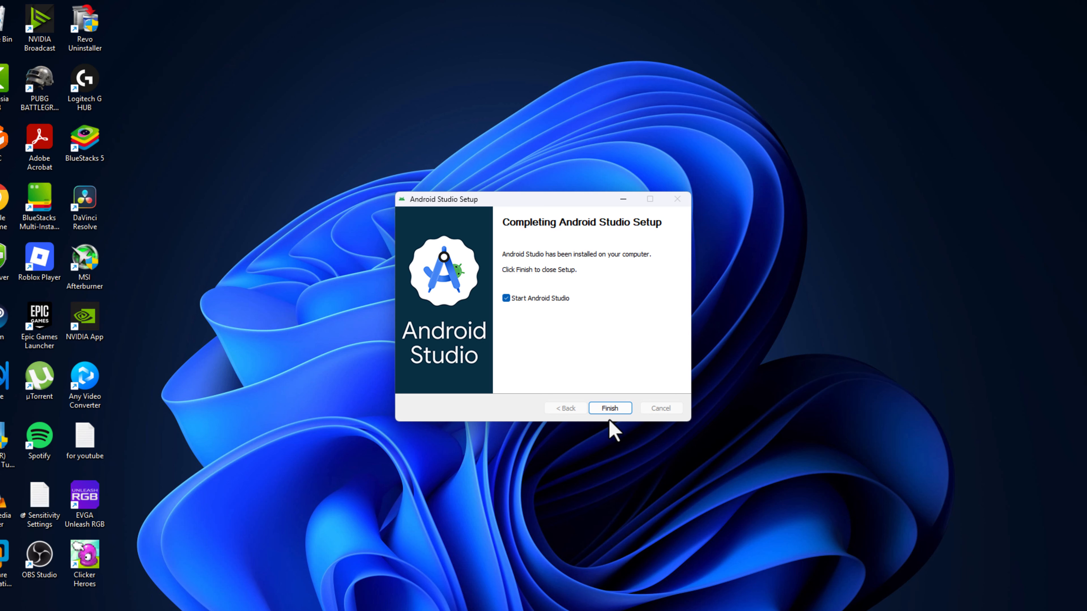
pyautogui.click(610, 409)
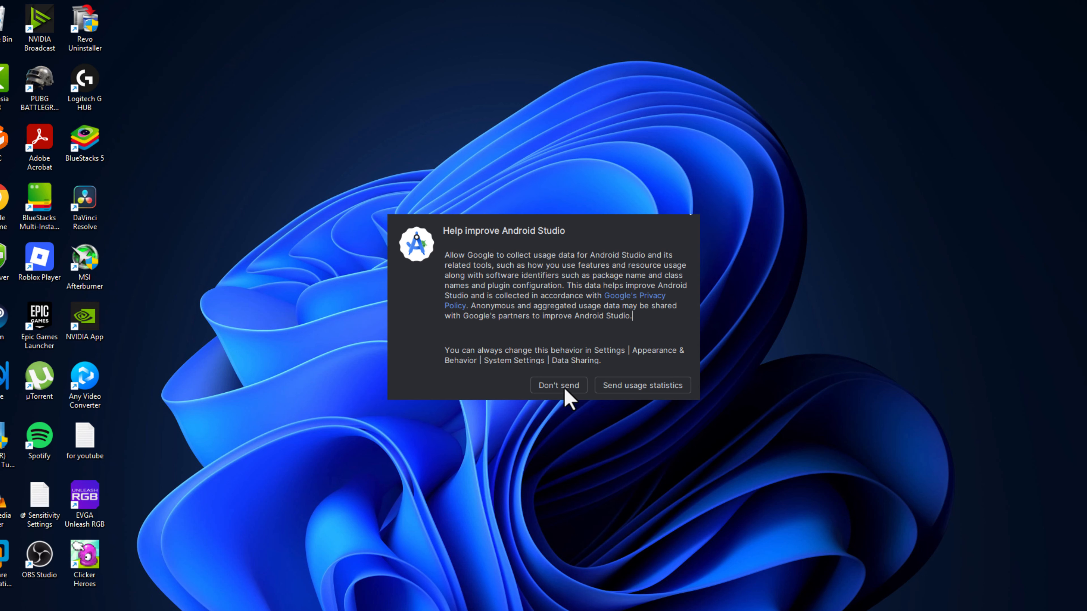
# Decline sending usage statistics and choose the Standard install type in the setup wizard.
pyautogui.click(564, 388)
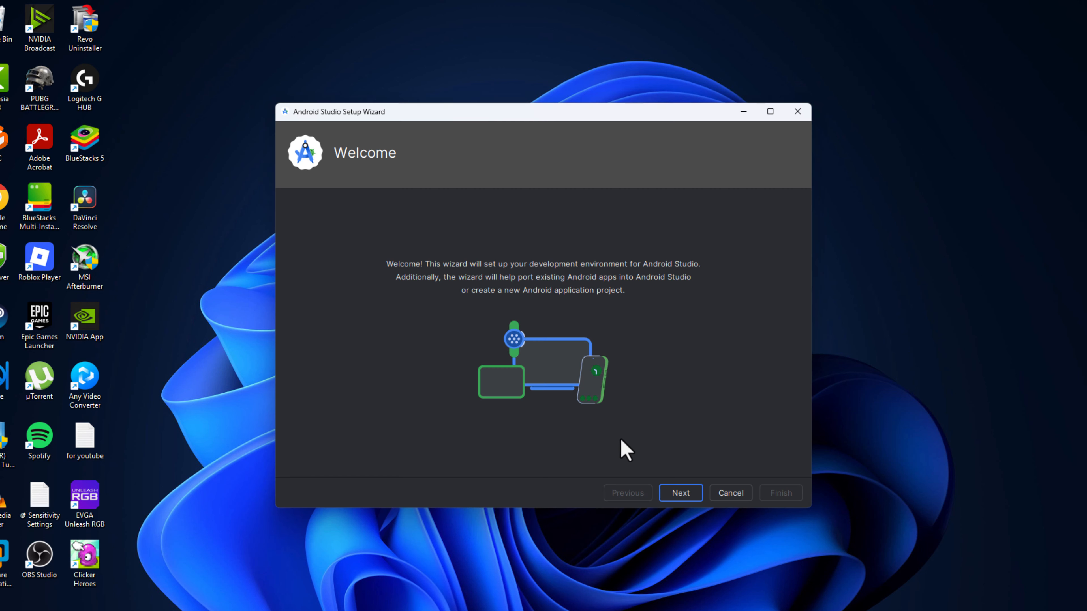
pyautogui.click(680, 493)
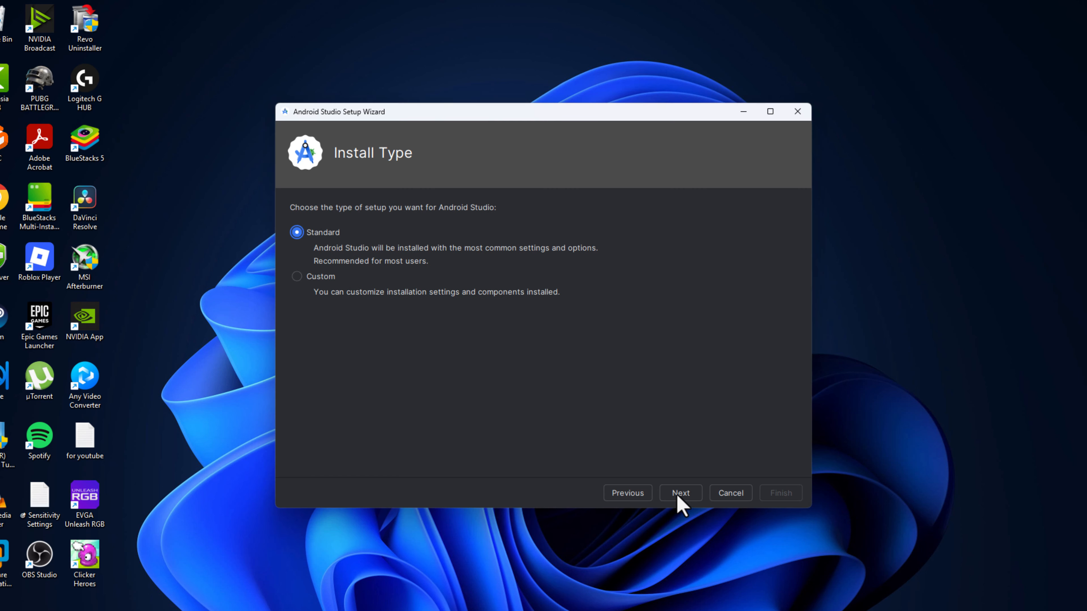
pyautogui.click(680, 493)
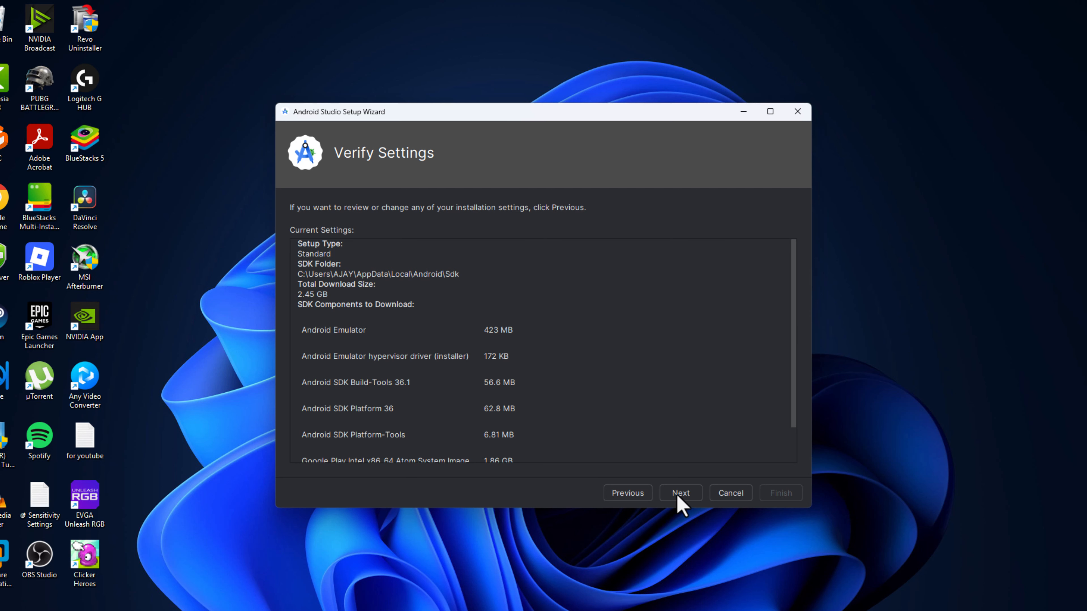
# Review the SDK components, accept the android-sdk-license, and complete the component download and setup wizard.
pyautogui.moveTo(789, 409); pyautogui.dragTo(786, 464)
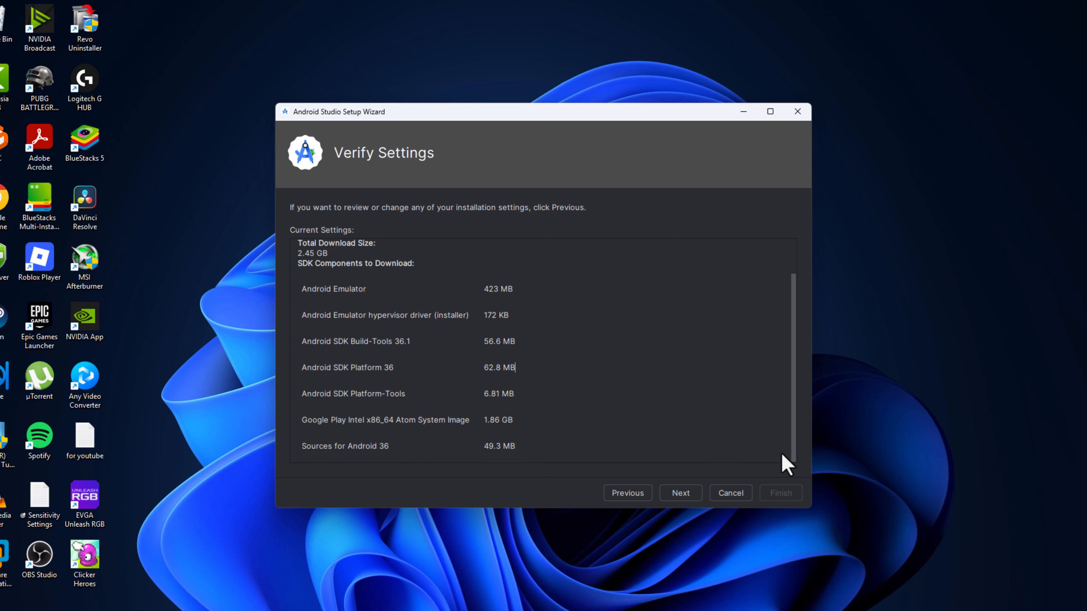
pyautogui.click(680, 493)
pyautogui.click(552, 452)
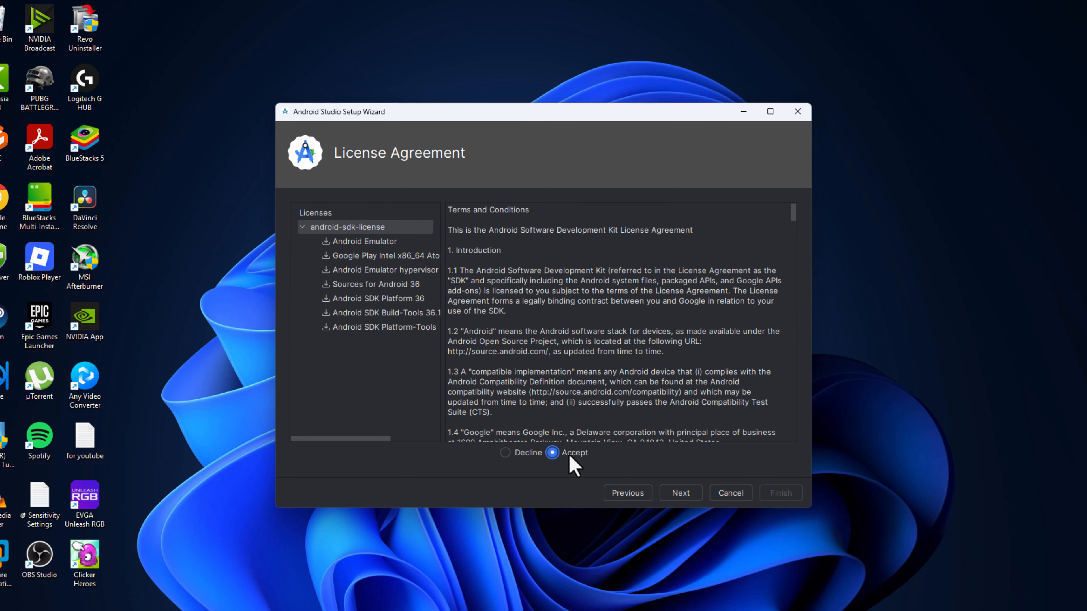
pyautogui.click(684, 493)
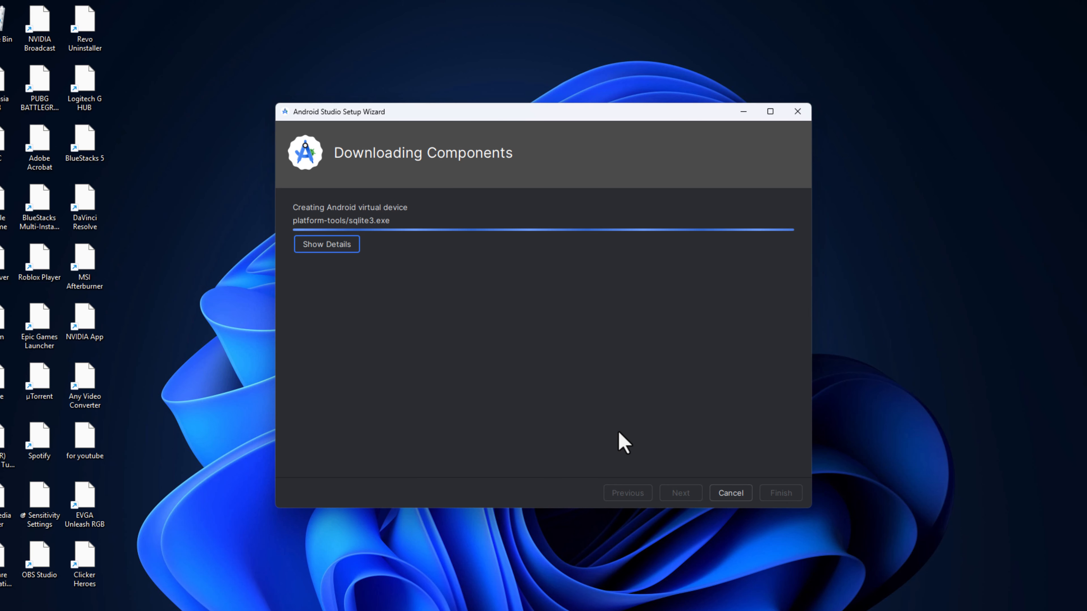
pyautogui.click(779, 493)
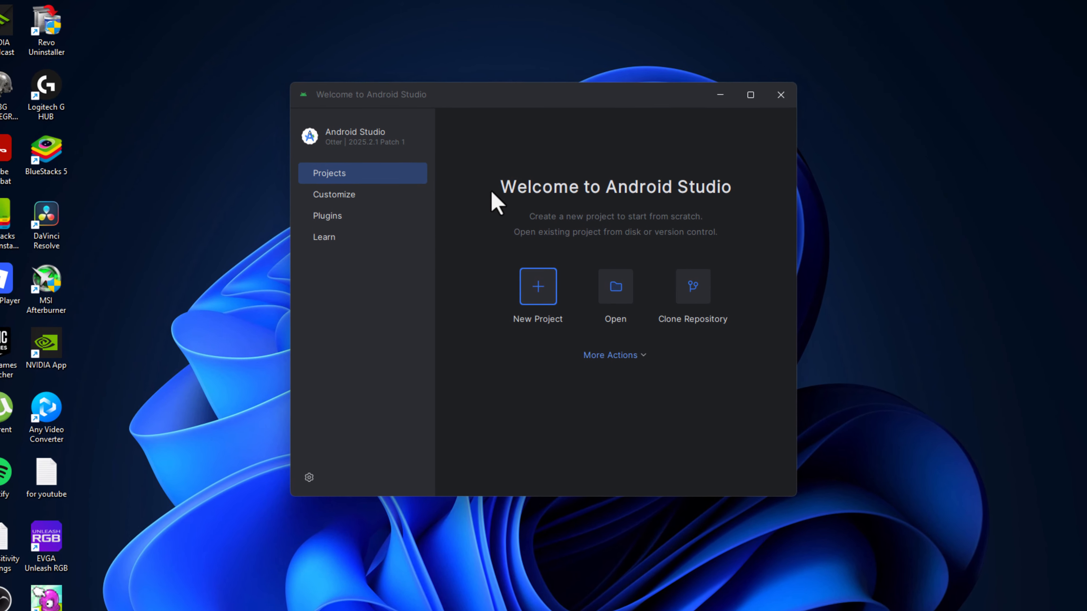
# Open the Virtual Device Manager and allow adb access to public and private networks.
pyautogui.click(642, 356)
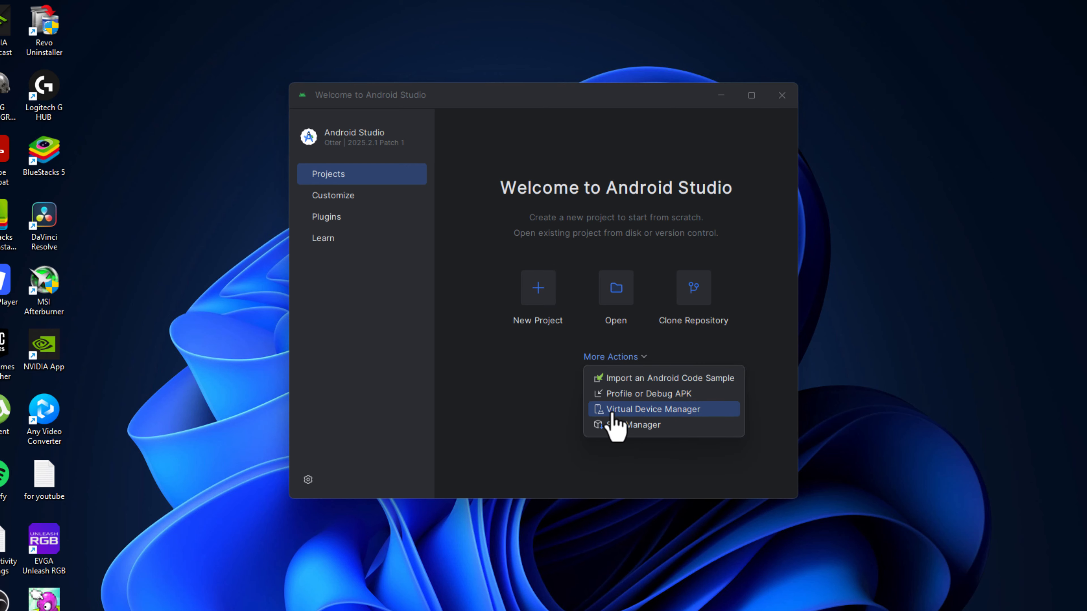
pyautogui.click(679, 410)
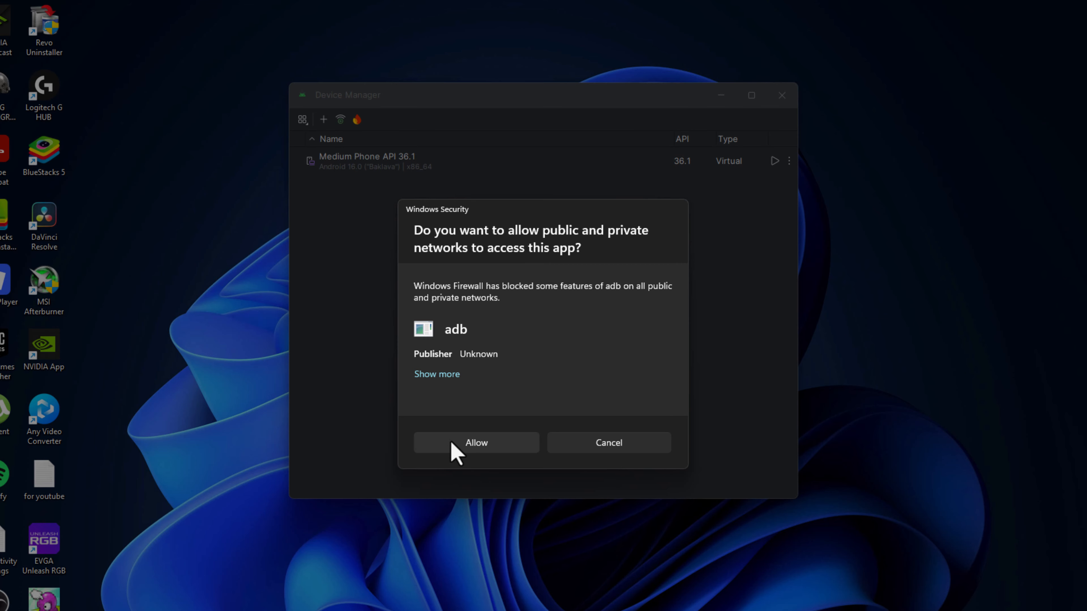
pyautogui.click(483, 443)
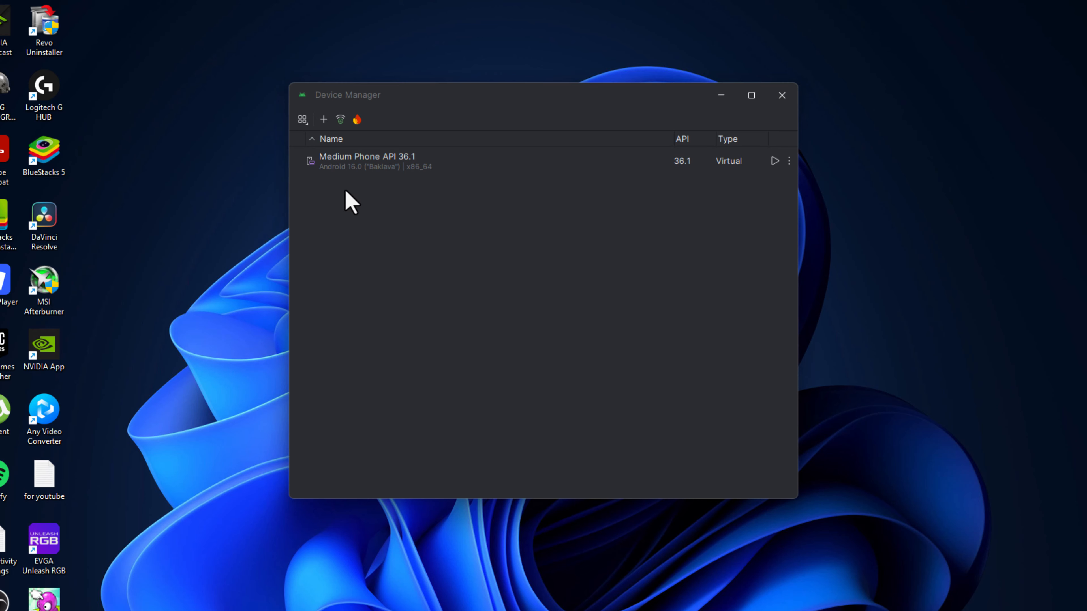
# Add a virtual device from the Pixel Tablet profile and set its API to 36.1 "Baklava"; Android 16.0.
pyautogui.click(323, 121)
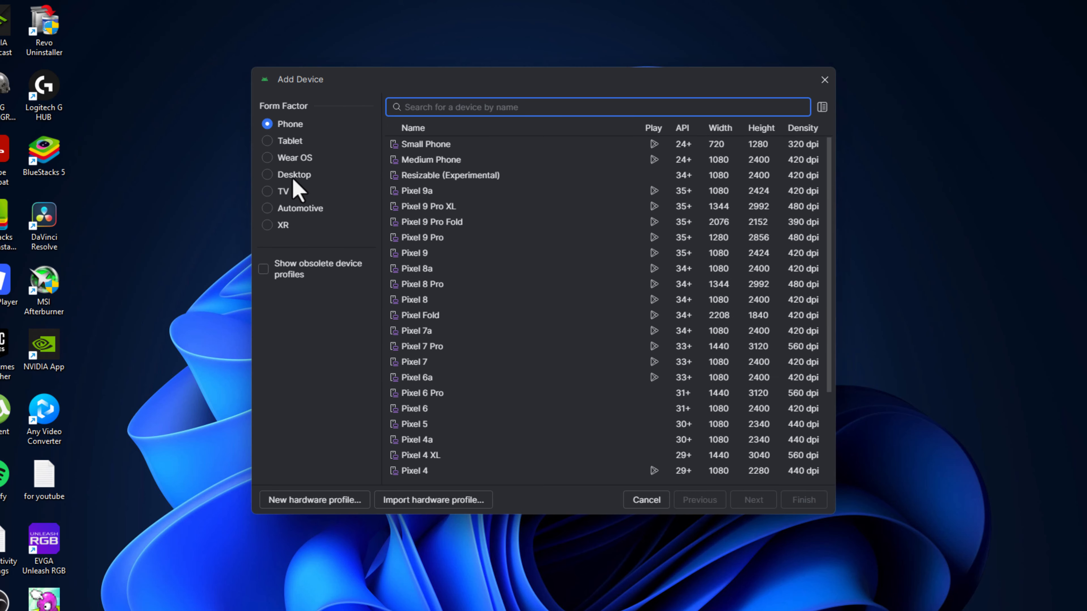
pyautogui.click(286, 142)
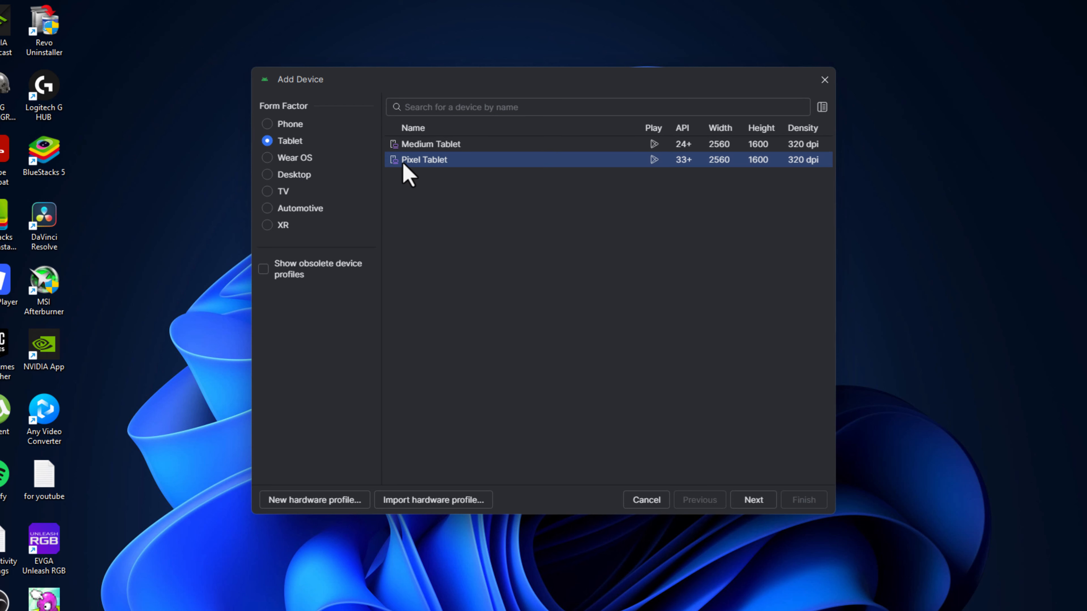
pyautogui.click(743, 501)
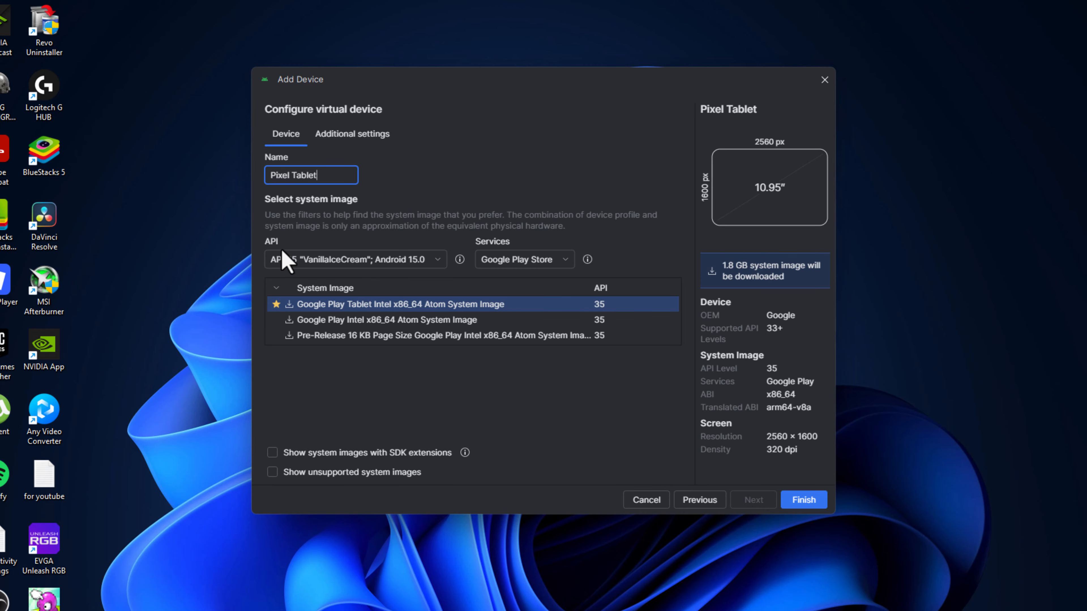
pyautogui.click(362, 259)
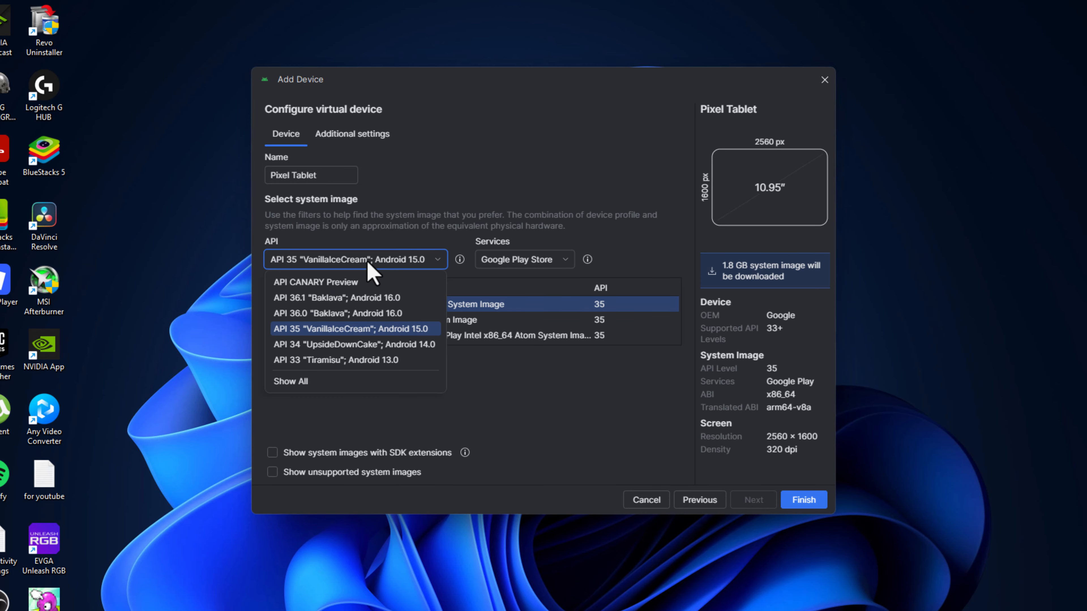
pyautogui.click(405, 300)
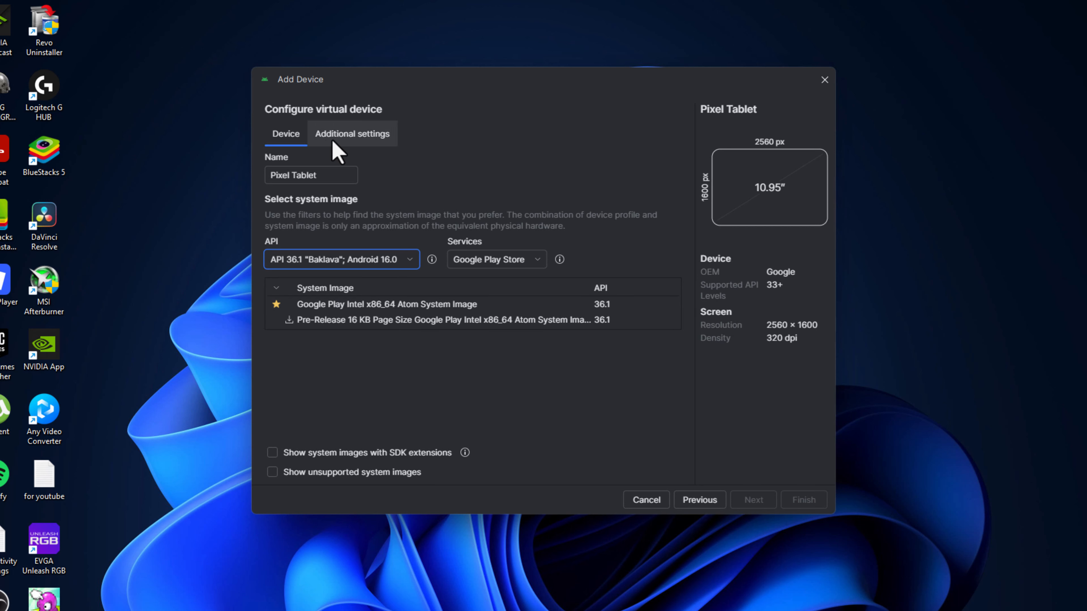
# Check the C: drive's free space in File Explorer and set the virtual device's internal storage to 55 GB in its additional settings.
pyautogui.click(348, 141)
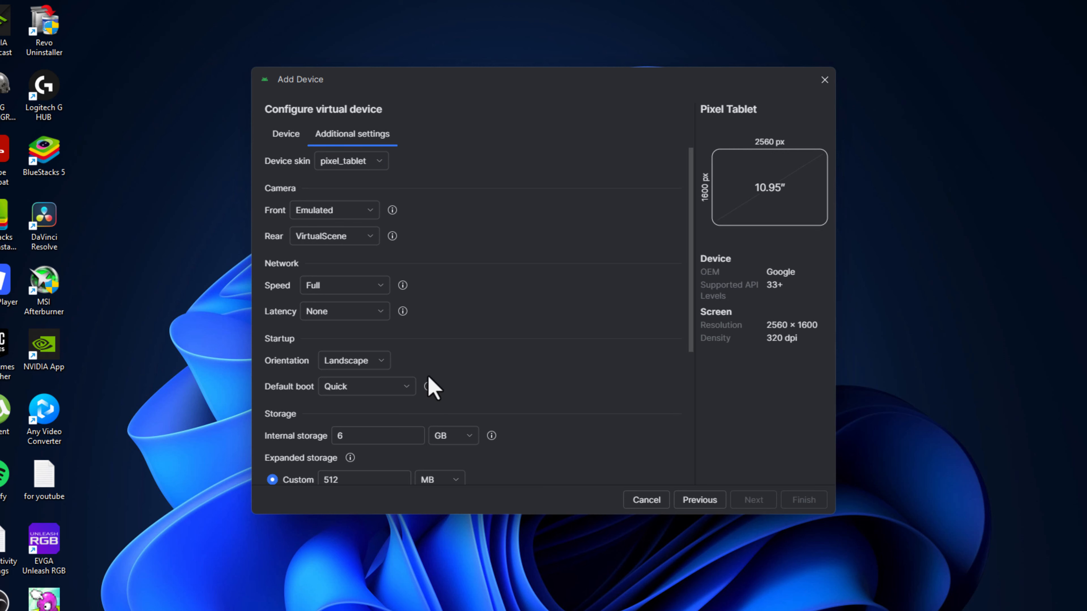
pyautogui.moveTo(691, 269); pyautogui.dragTo(698, 356)
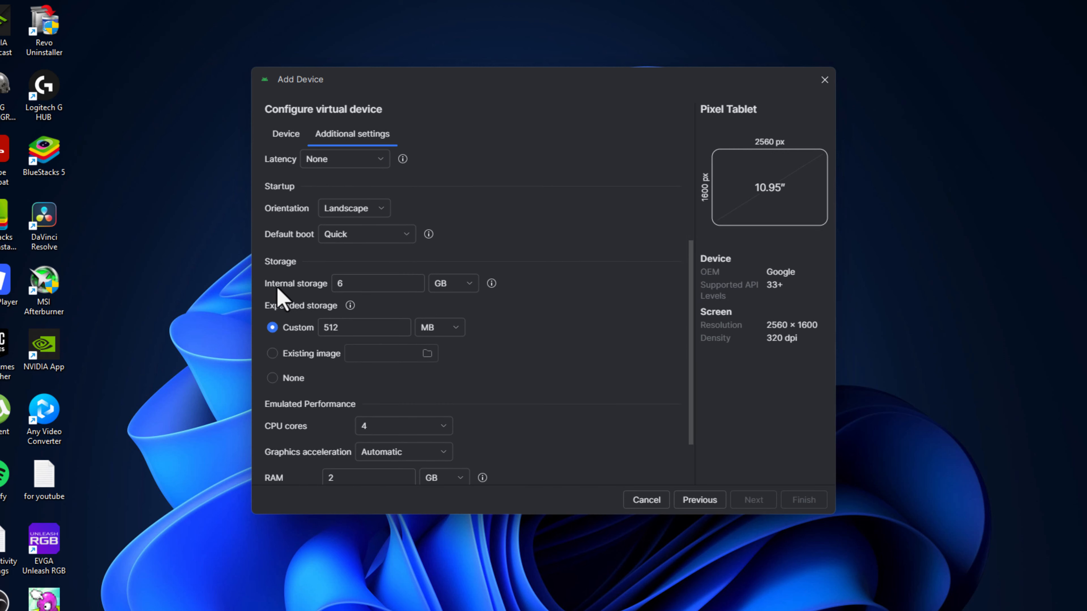
pyautogui.press('super+e')
pyautogui.click(377, 171)
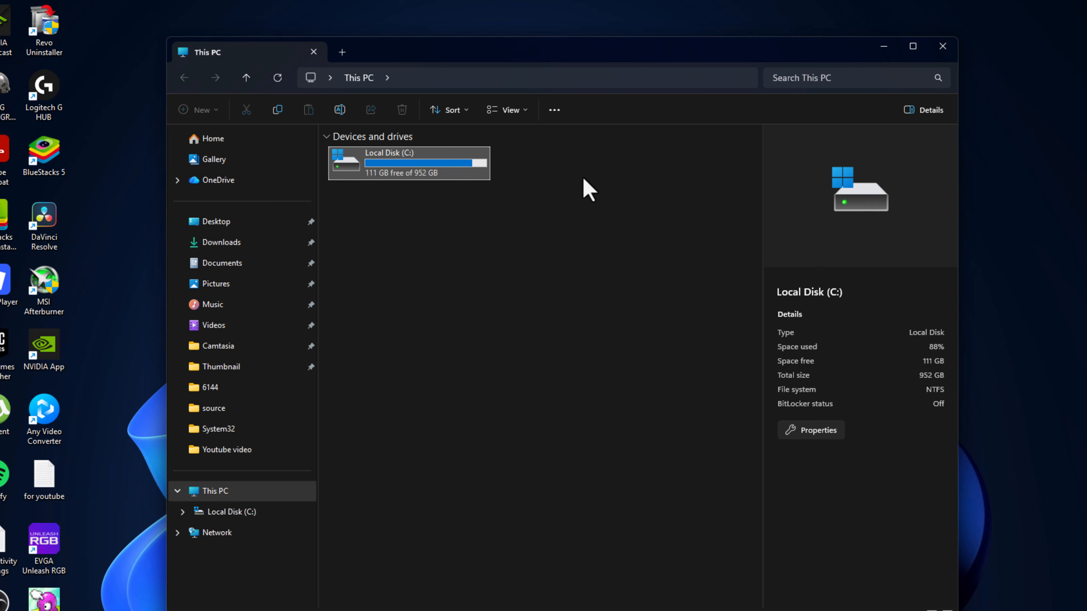
pyautogui.click(883, 46)
pyautogui.doubleClick(369, 281)
pyautogui.write('55')
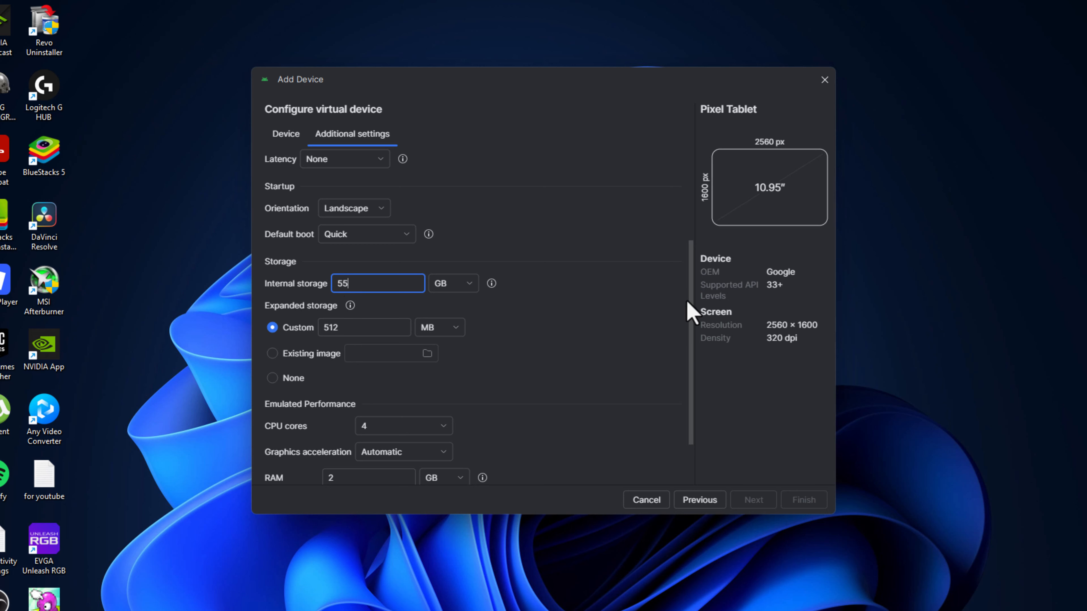
# Check the computer's CPU performance details in Task Manager and set the virtual device's CPU cores to 12.
pyautogui.moveTo(687, 301); pyautogui.dragTo(686, 354)
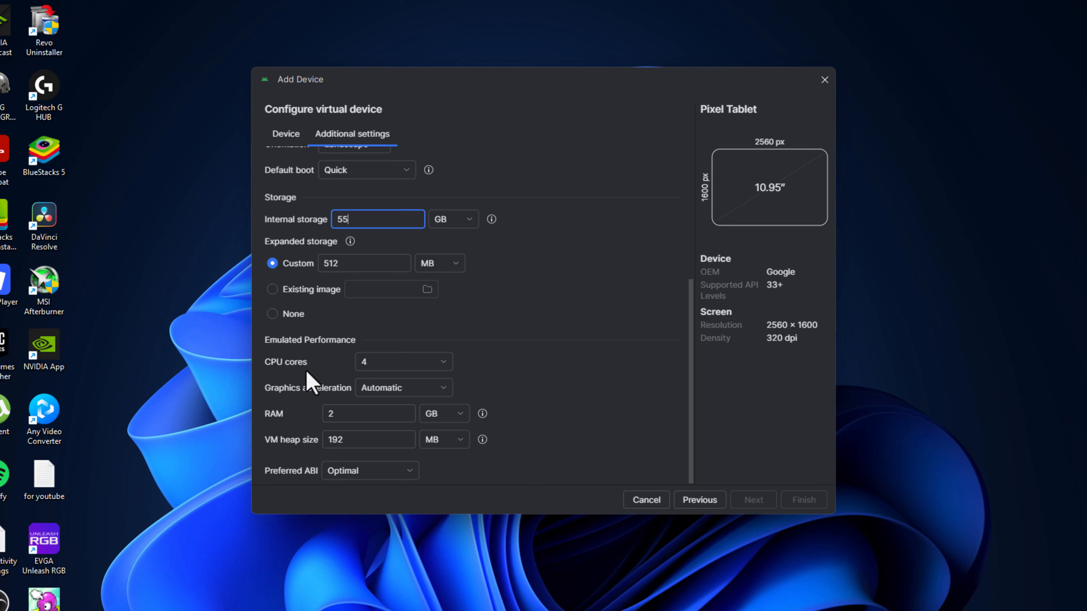
pyautogui.click(728, 610)
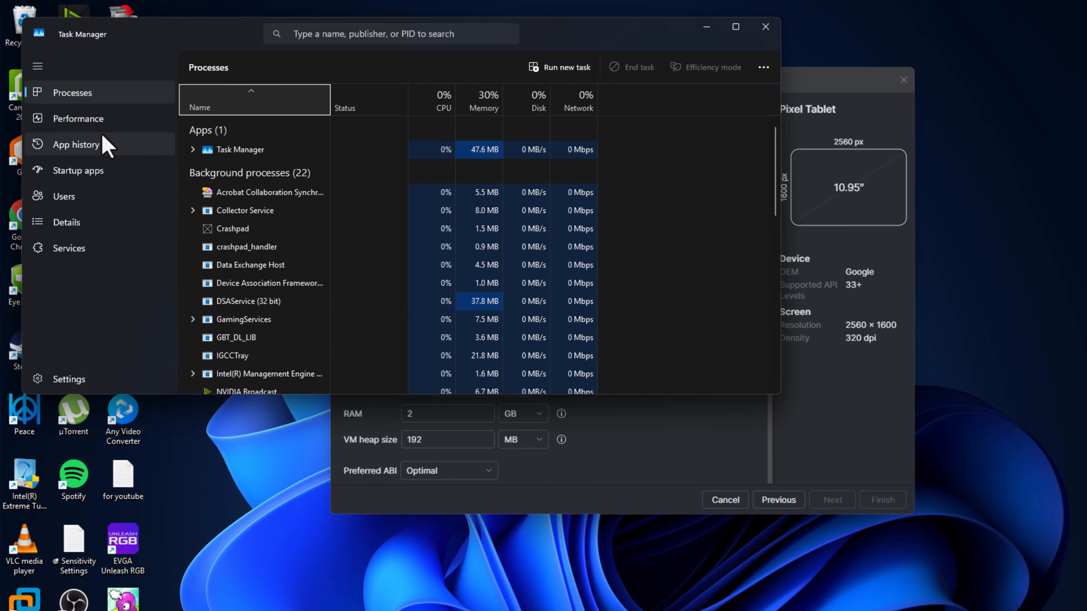
pyautogui.click(79, 118)
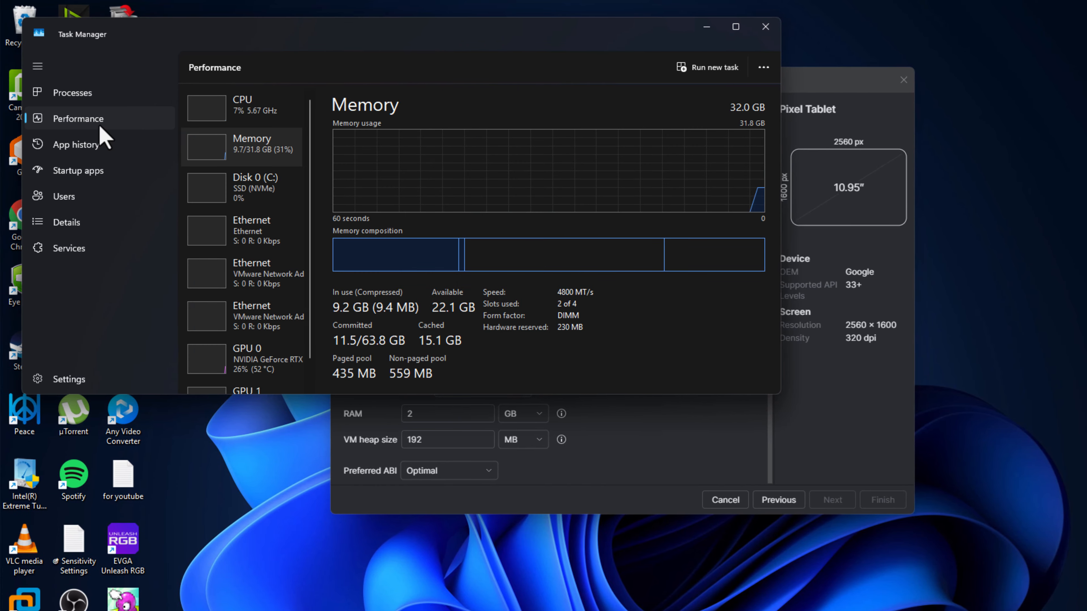
pyautogui.click(241, 110)
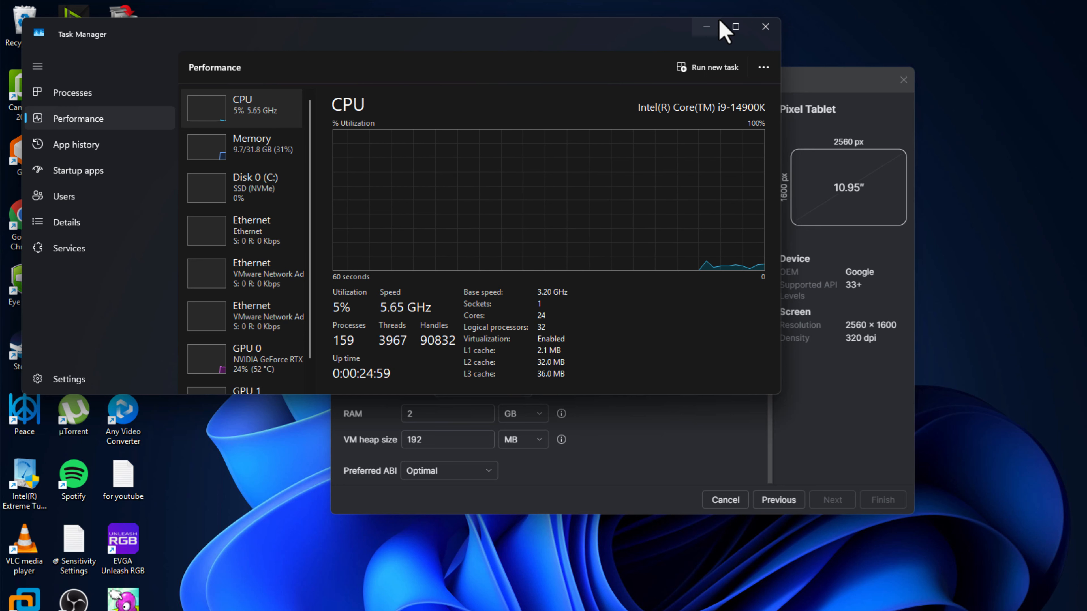
pyautogui.click(707, 27)
pyautogui.click(454, 363)
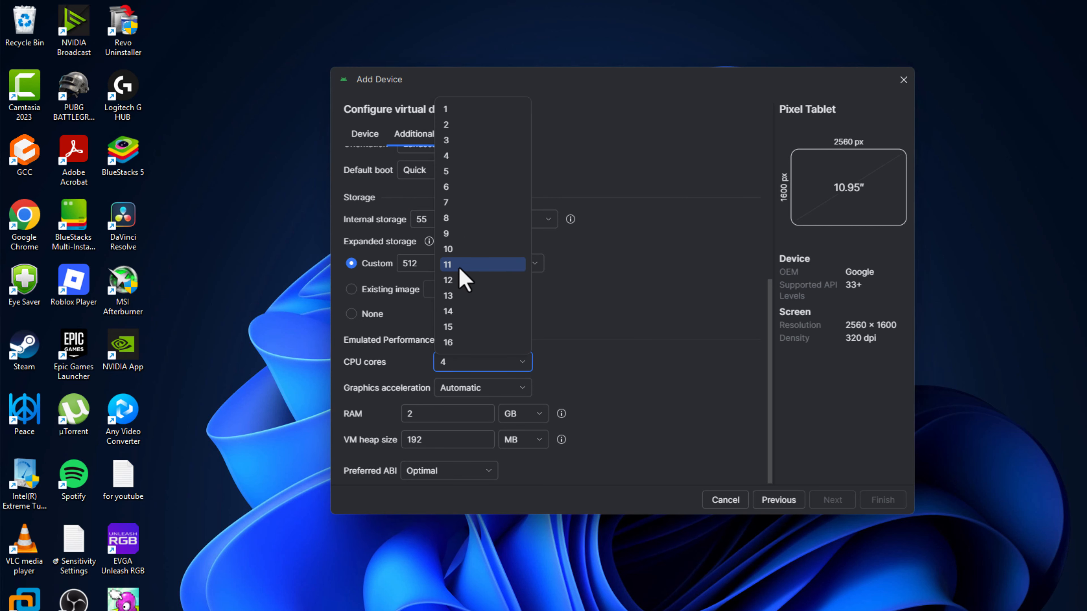
pyautogui.click(458, 280)
# Check the computer's memory in Task Manager and set the virtual device's RAM to 16 GB.
pyautogui.click(571, 610)
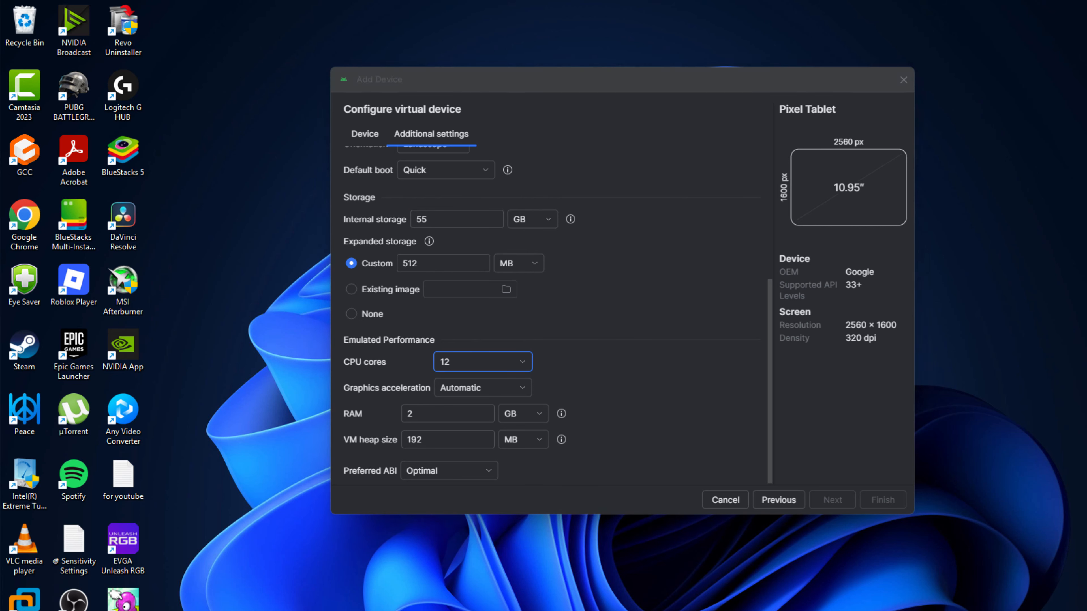
pyautogui.click(237, 157)
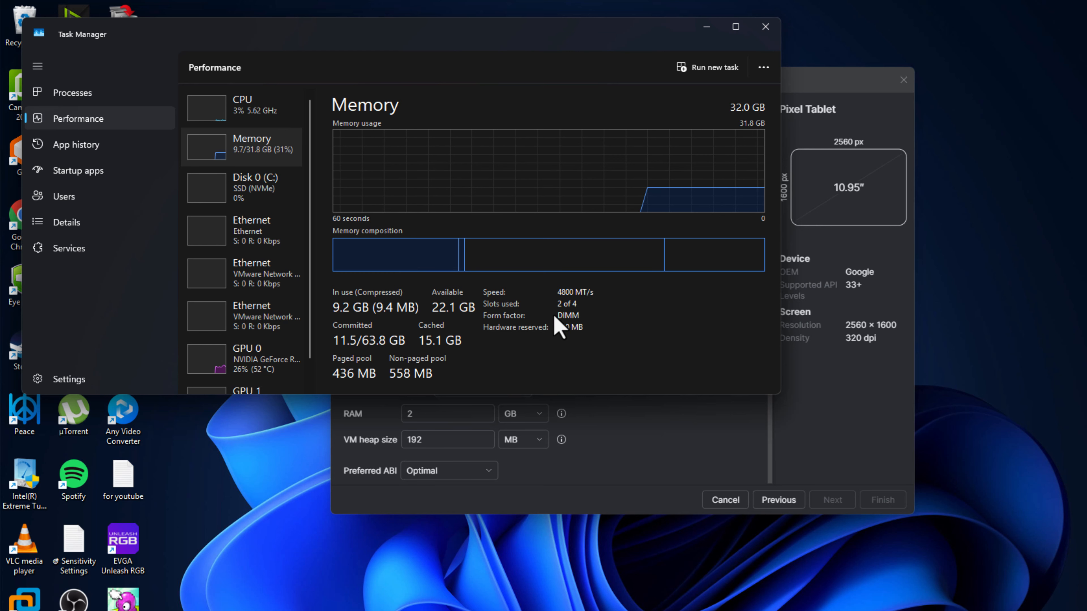
pyautogui.click(706, 26)
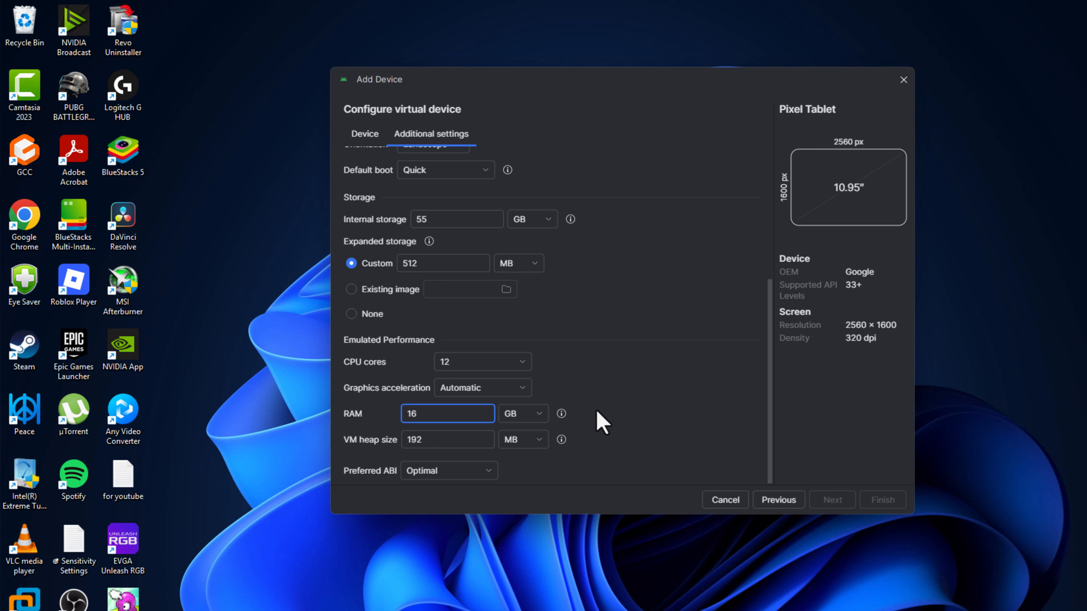
# Select the Google Play Intel x86_64 Atom System Image for the Pixel Tablet and finish creating the device.
pyautogui.click(364, 135)
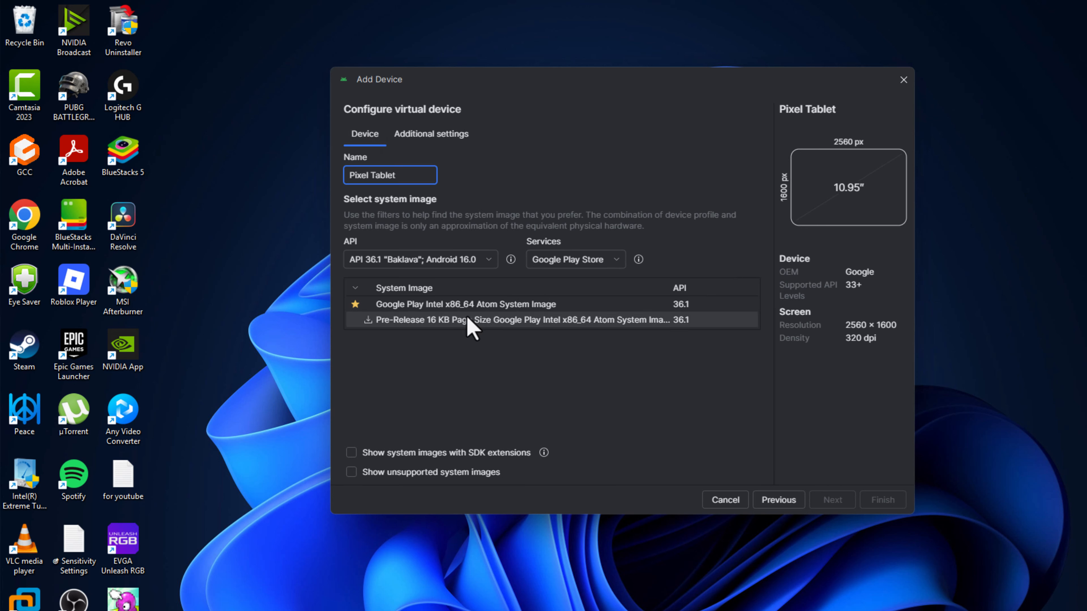
pyautogui.click(402, 304)
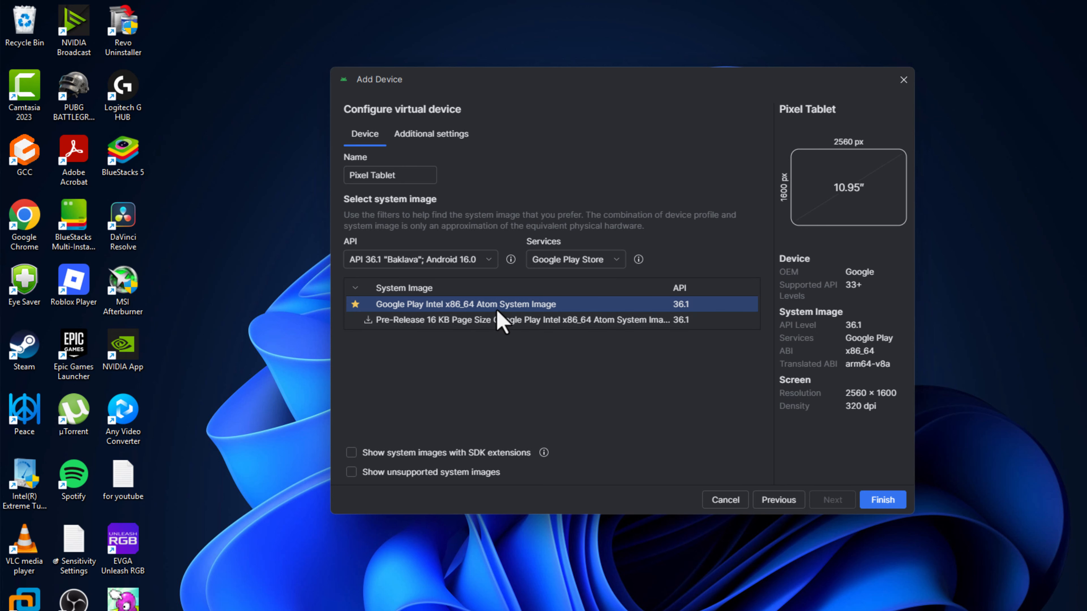
pyautogui.click(883, 500)
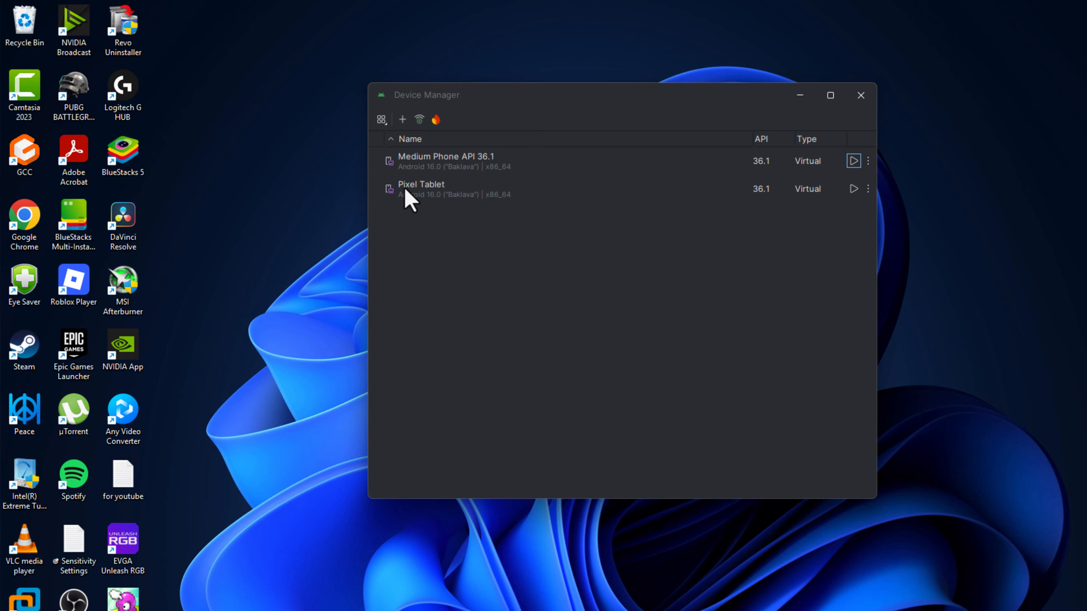
# Start the Pixel Tablet virtual device and open the Play Store on its home screen.
pyautogui.click(853, 189)
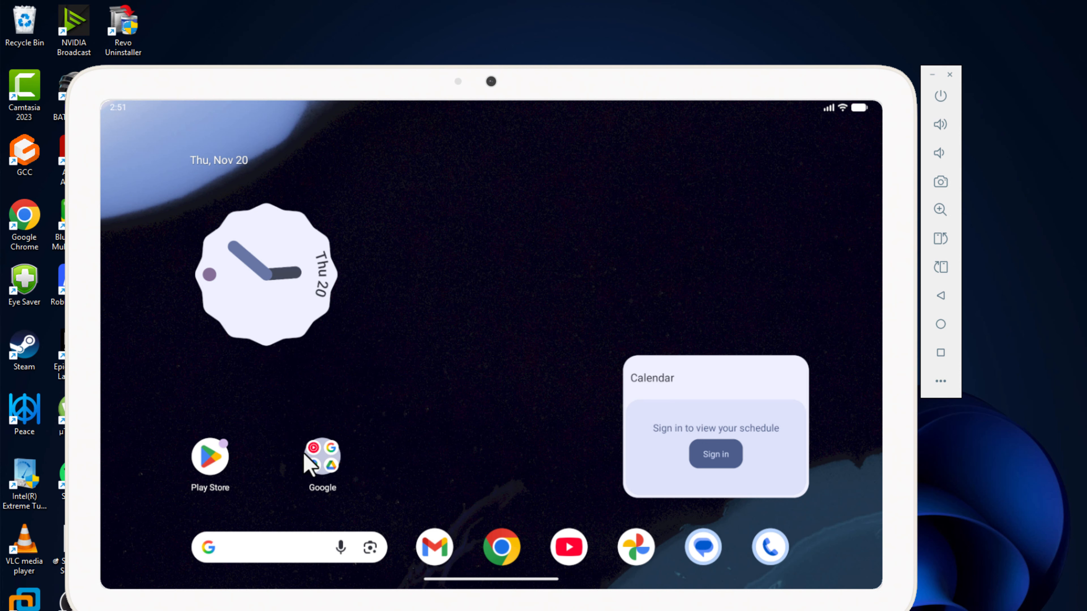
pyautogui.click(206, 461)
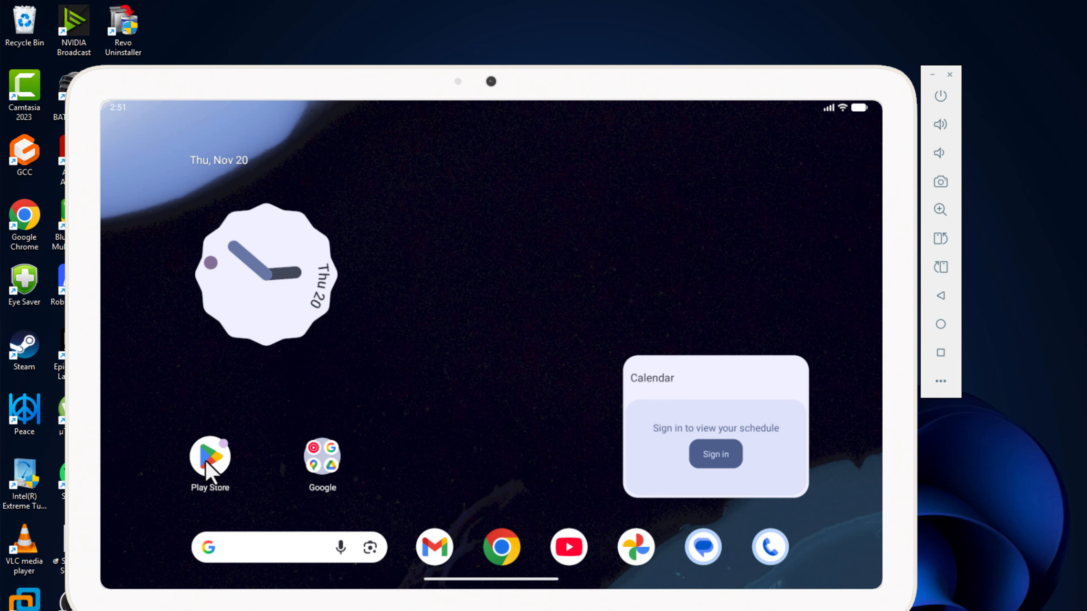